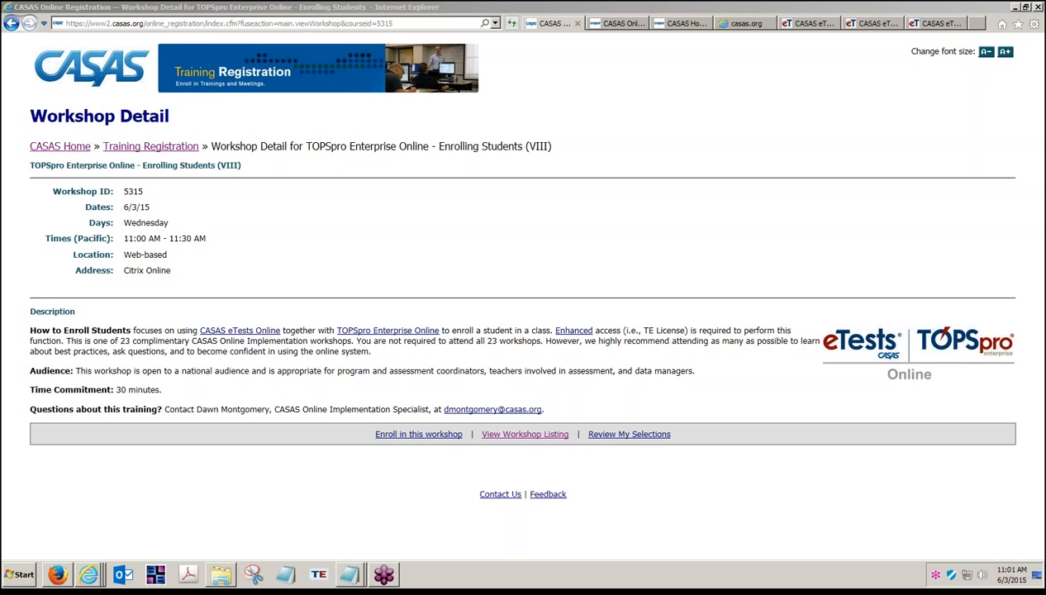
Check the workshop listing, and open the TOPSpro Enterprise (TE) Help page from Training and Support on the CASAS website
left_click(622, 25)
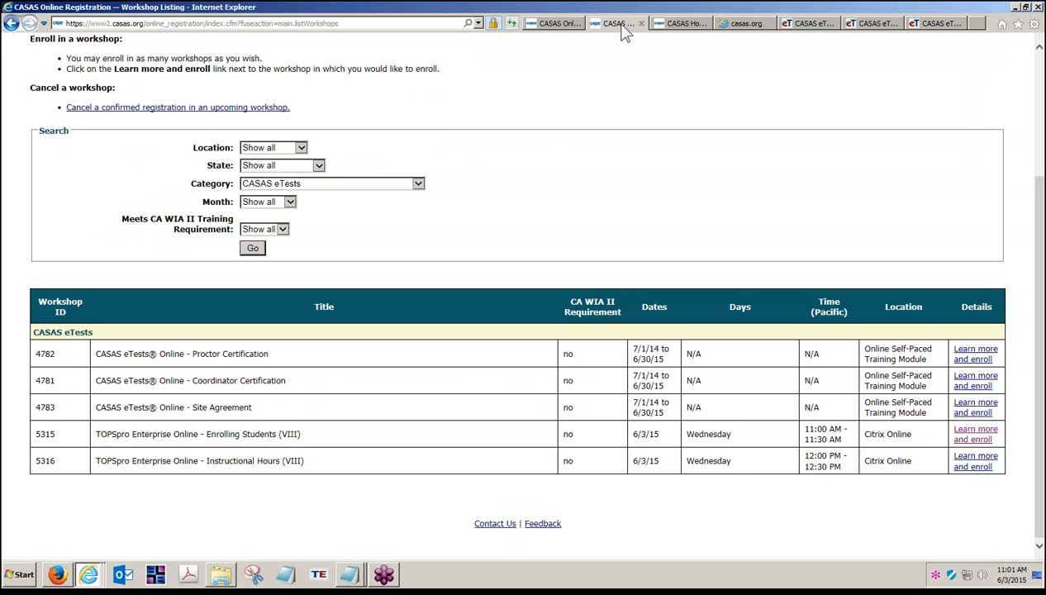
left_click(687, 25)
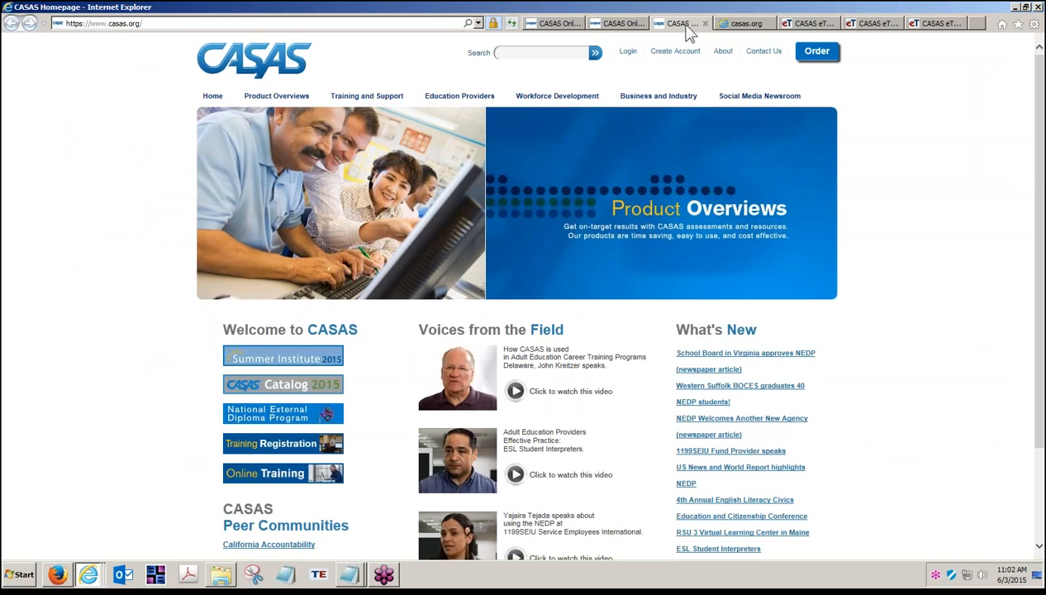
left_click(380, 100)
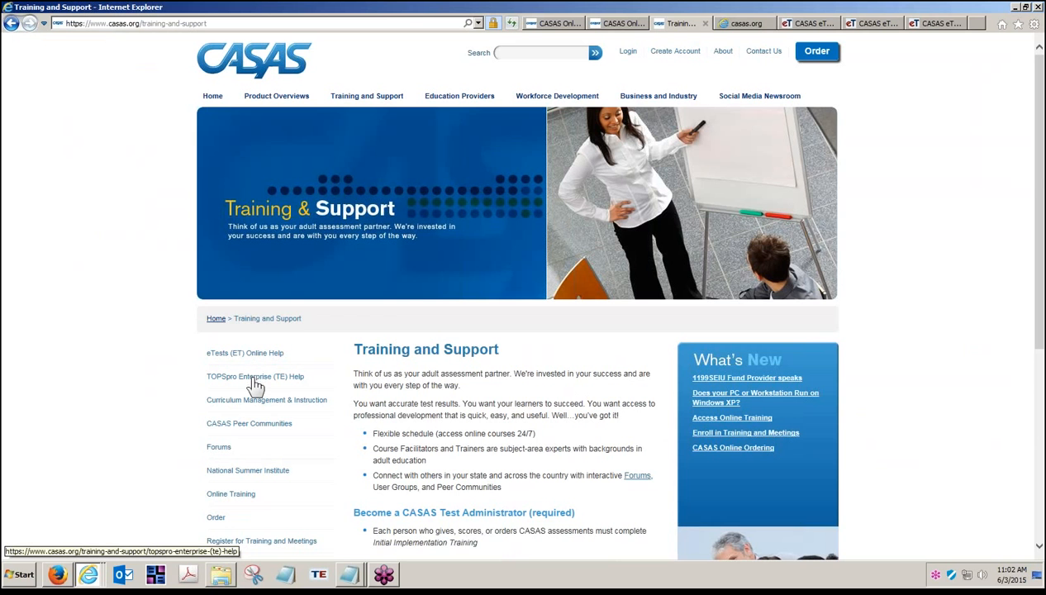
left_click(255, 384)
left_click(256, 381)
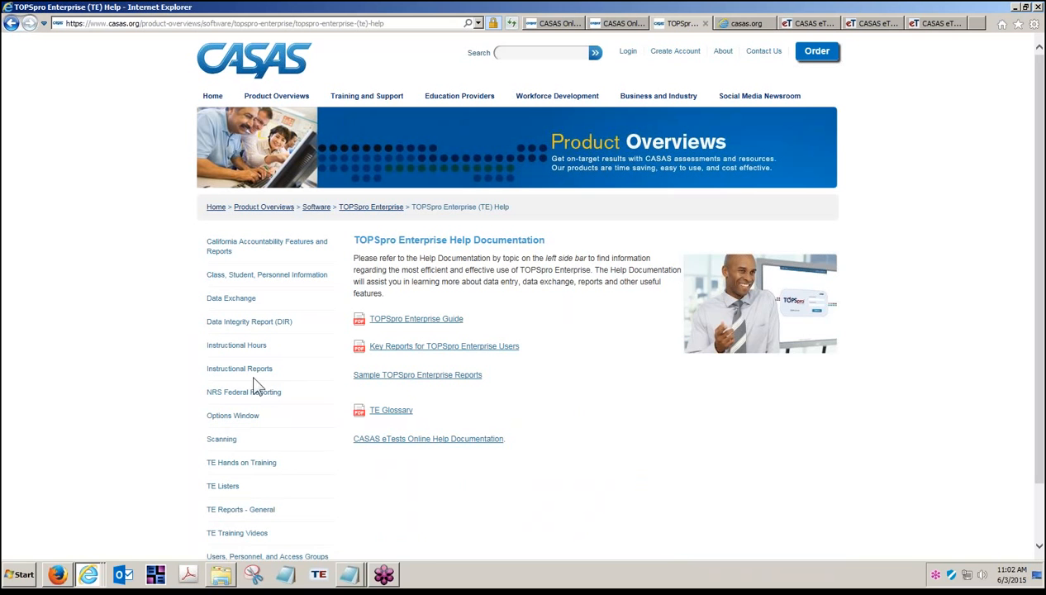
Find the Adding Students to Classes document under Class, Student, Personnel Information and open its PDF download
left_click(263, 283)
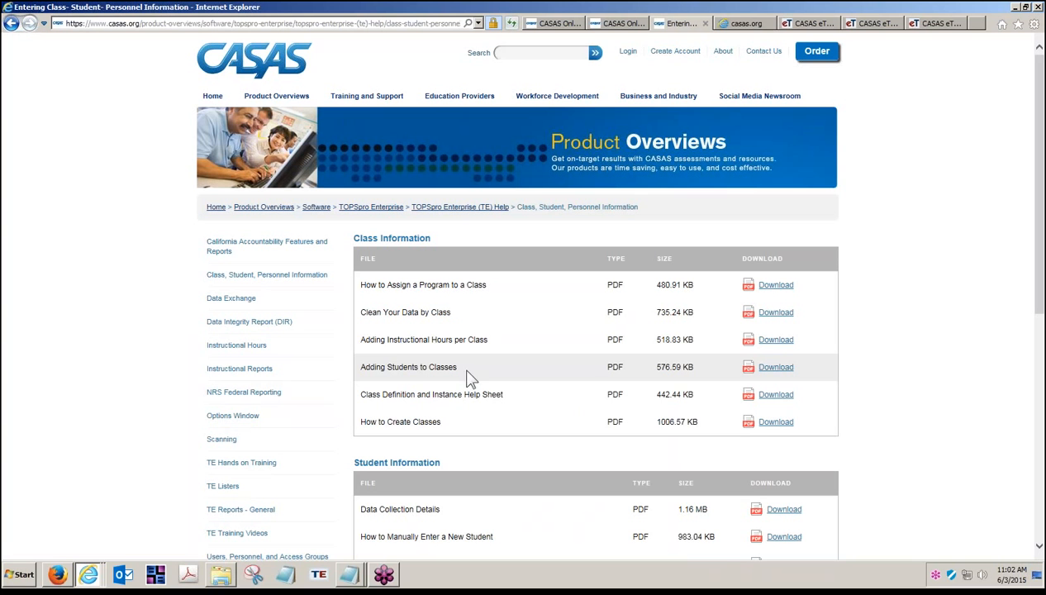
left_click_drag(467, 377, 360, 374)
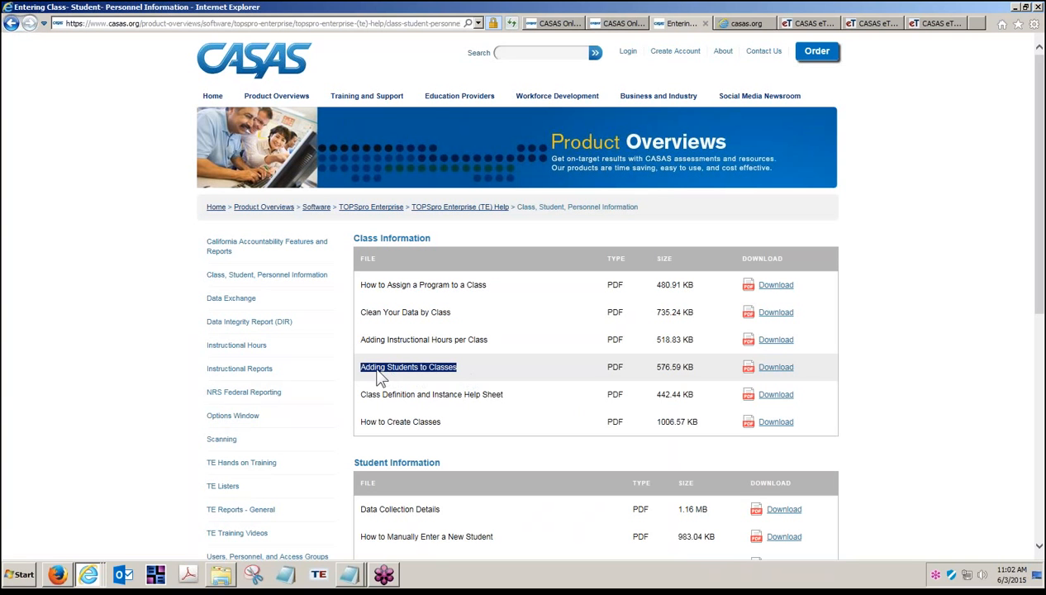
left_click(776, 370)
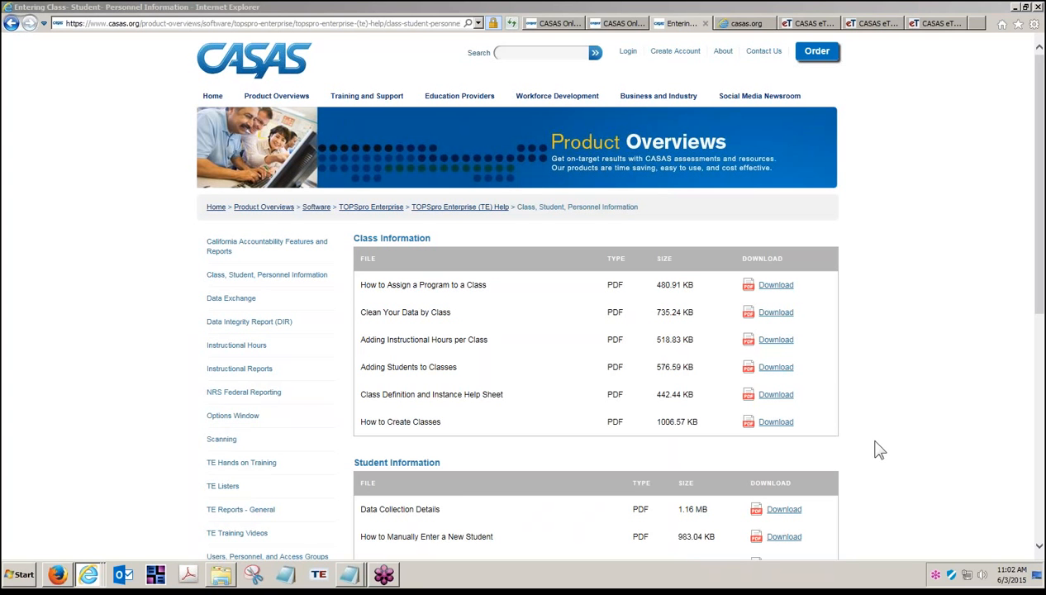
Compare the web address and title of the RHAS Simulation Server page with the regular eTests Online page
left_click(868, 24)
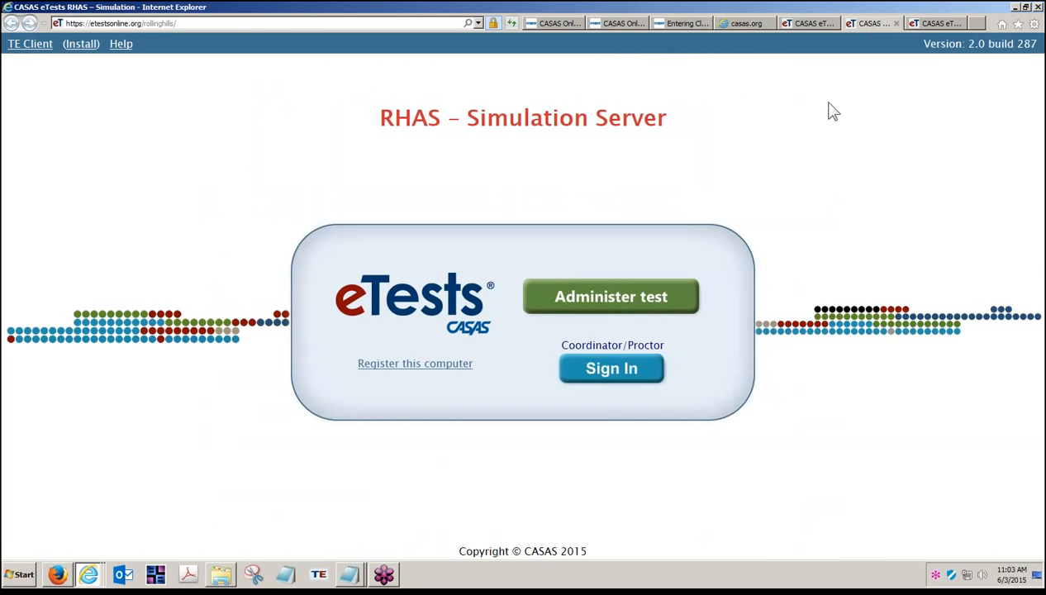
left_click(241, 23)
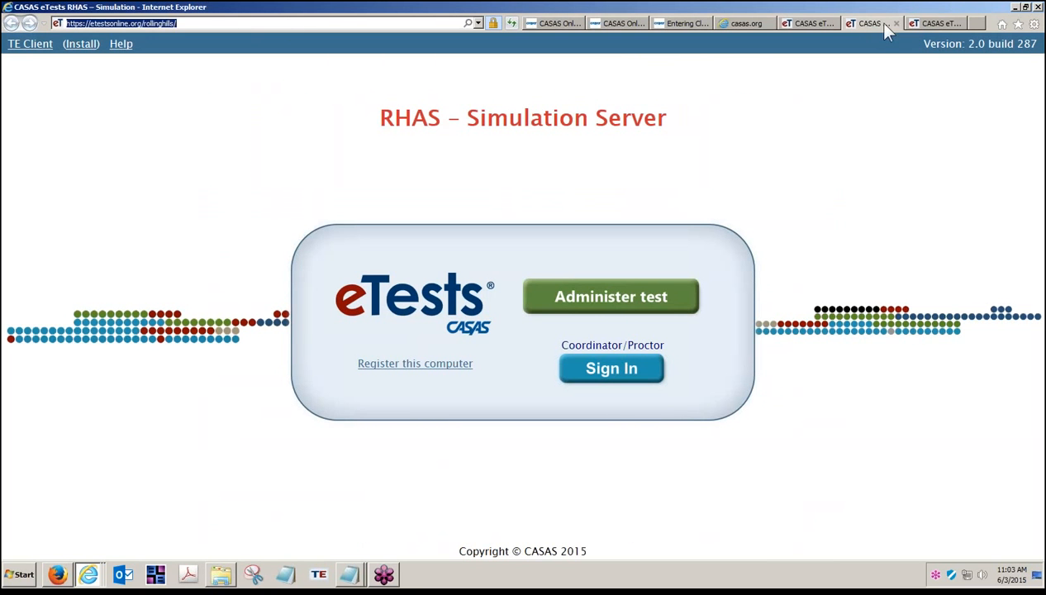
left_click(797, 23)
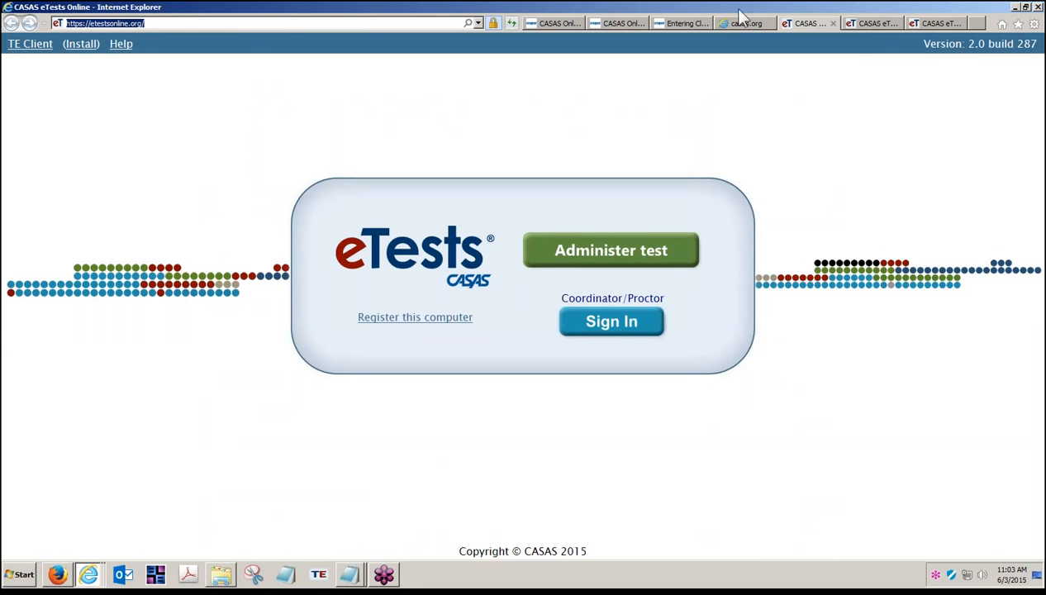
left_click(868, 25)
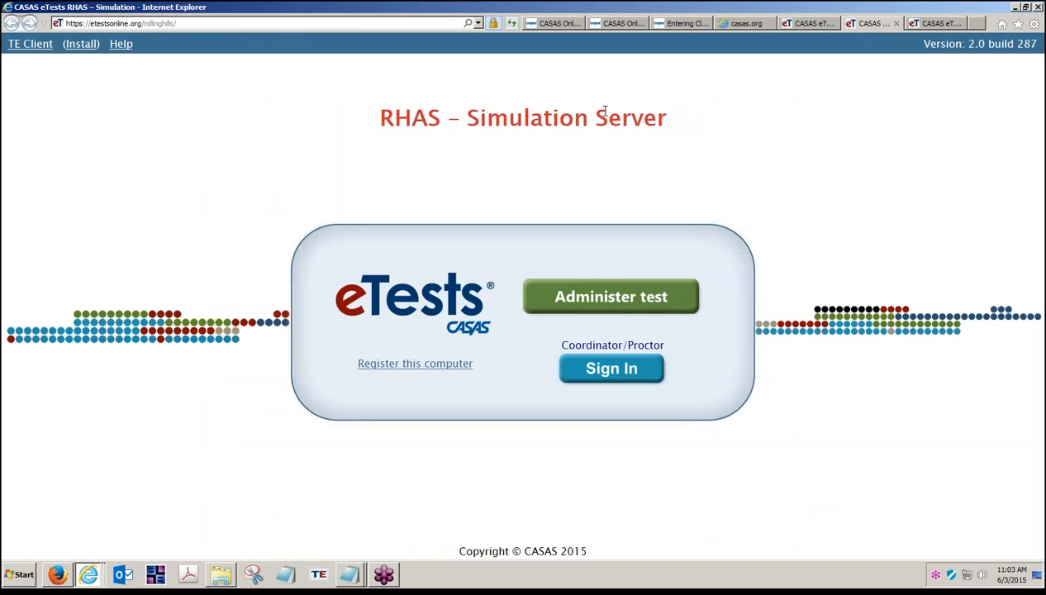
left_click_drag(696, 116, 485, 113)
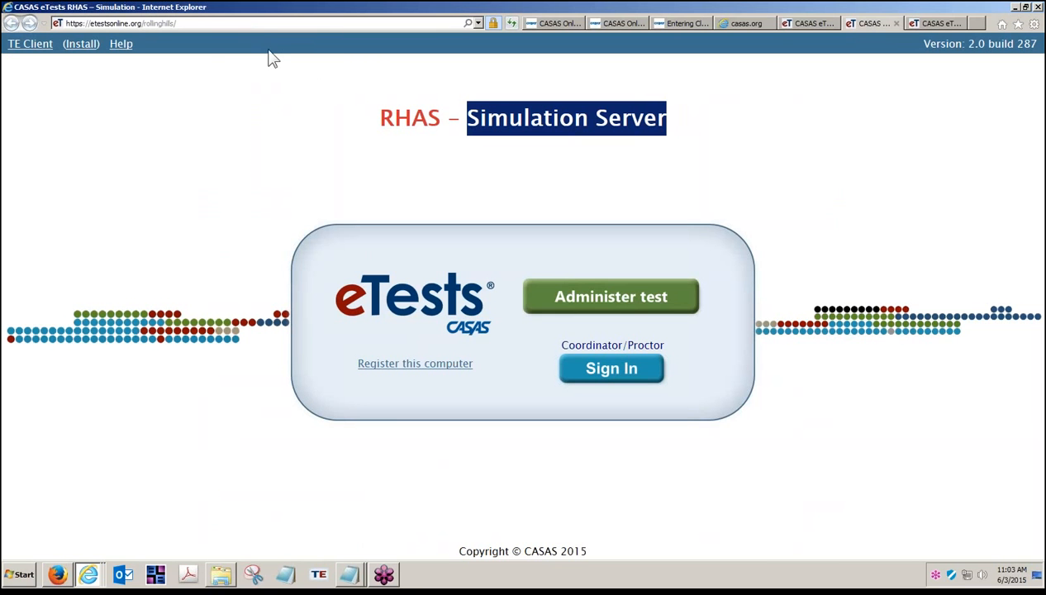
left_click(204, 26)
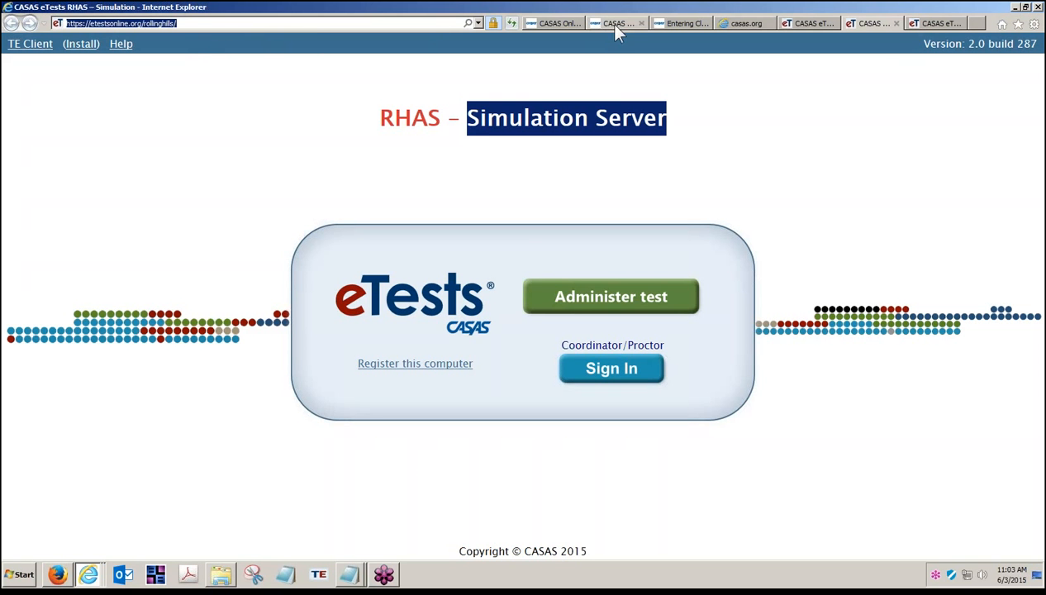
Locate the Simulation Server document in the Getting Started section of the CASAS site's eTests (ET) Online Help
left_click(674, 26)
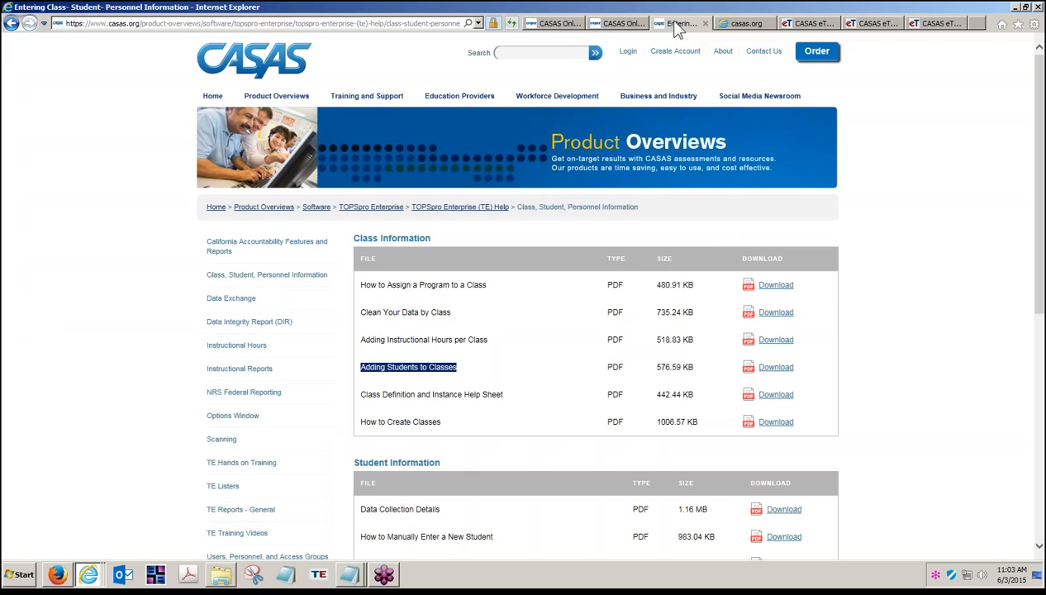
left_click(355, 99)
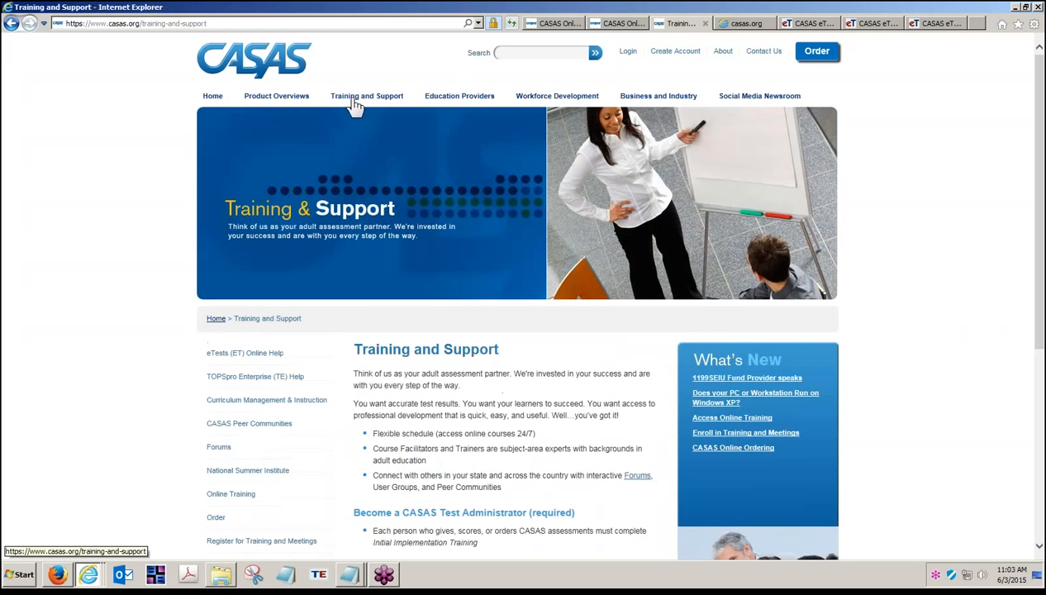
left_click(242, 355)
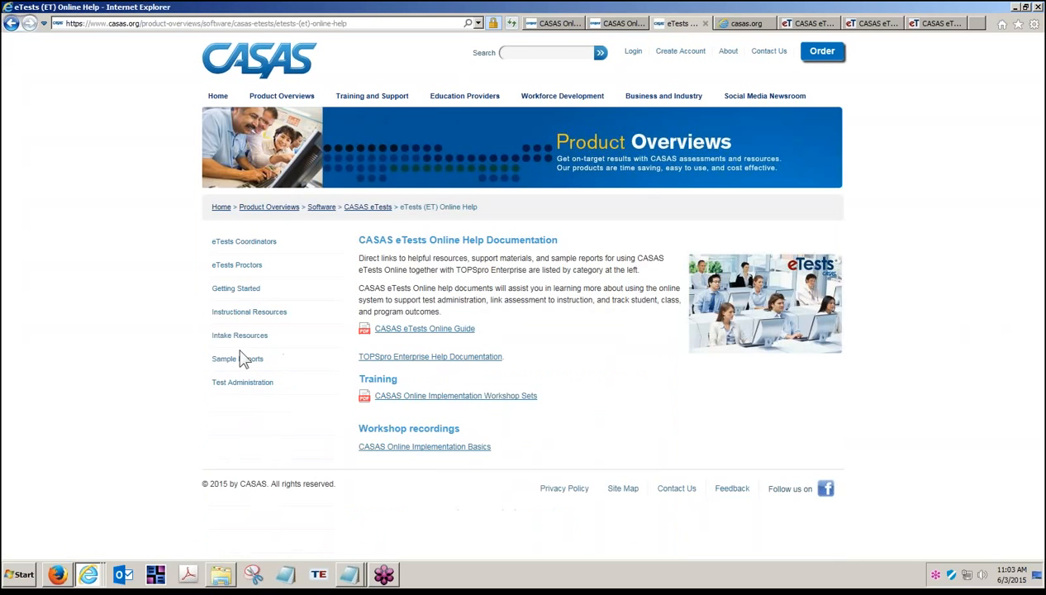
left_click(242, 291)
scroll(245, 303, "down", 3)
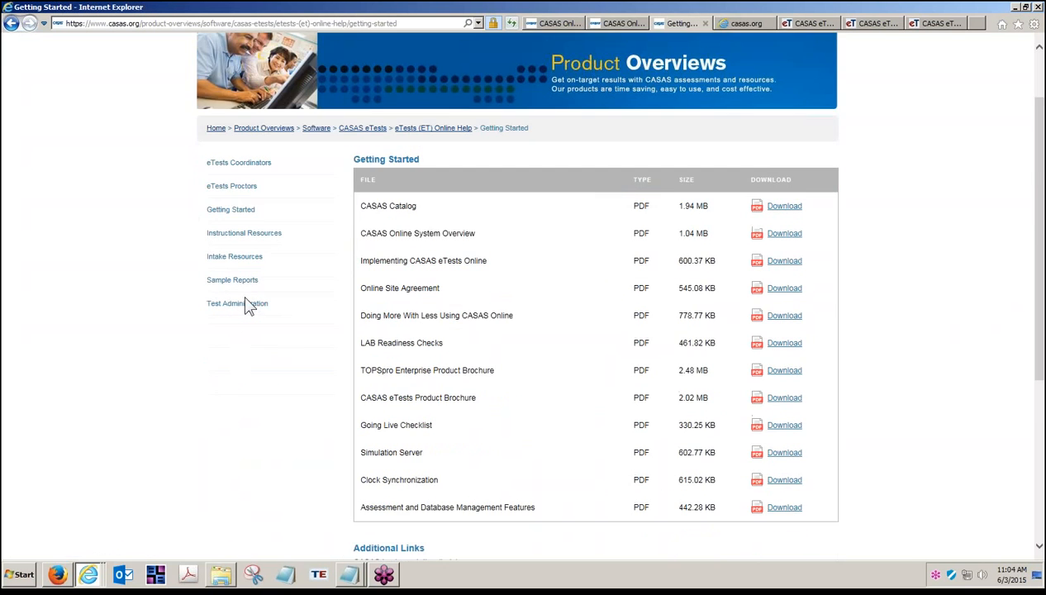
left_click_drag(360, 293, 425, 295)
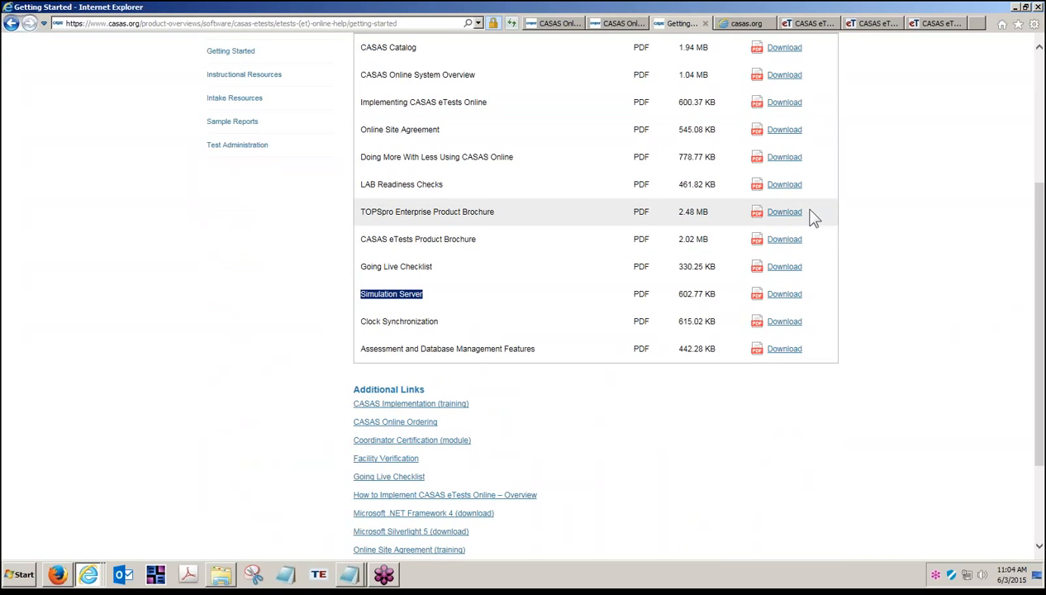
Check the desktop for the TOPSpro Enterprise Client shortcut and return to the RHAS Simulation Server page
left_click(874, 24)
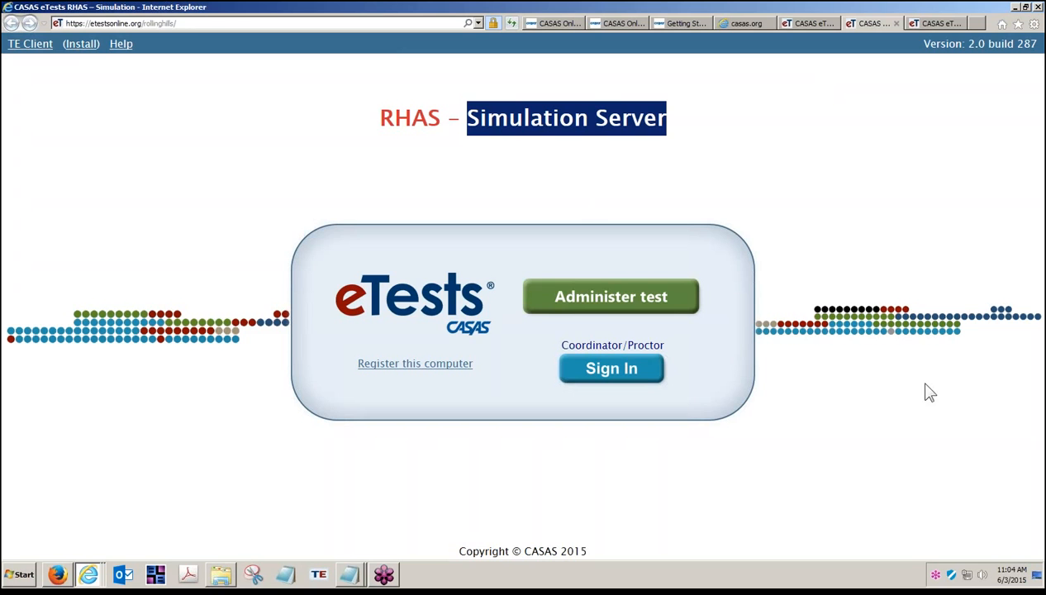
left_click(1036, 574)
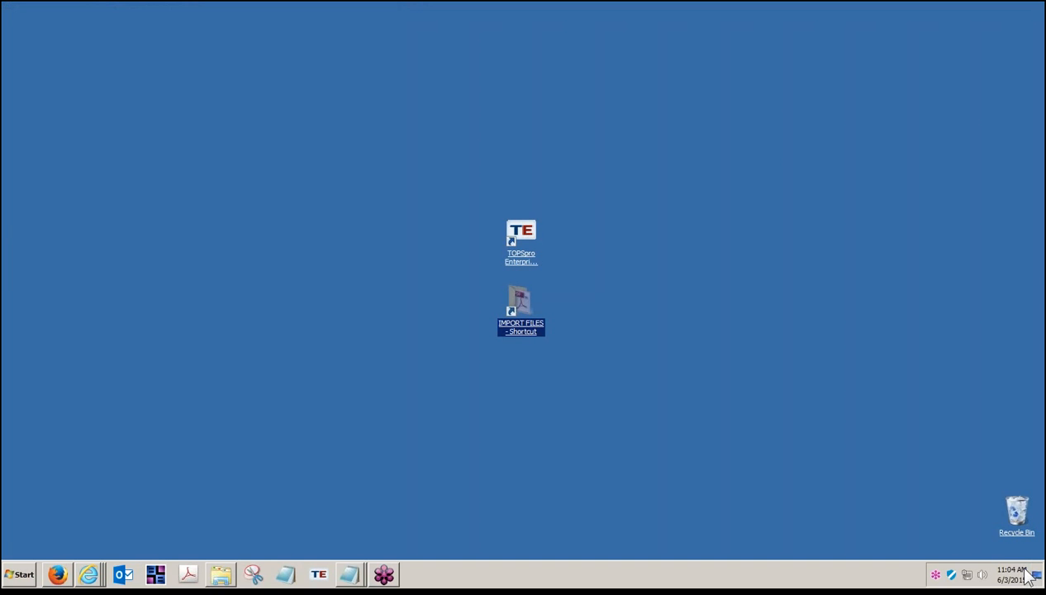
left_click(510, 247)
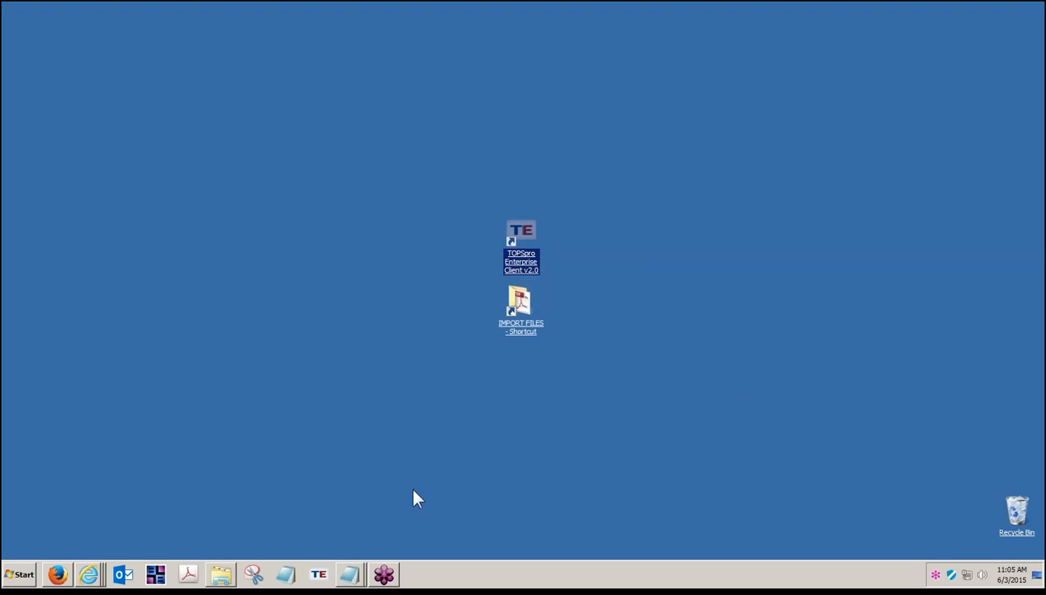
left_click(85, 576)
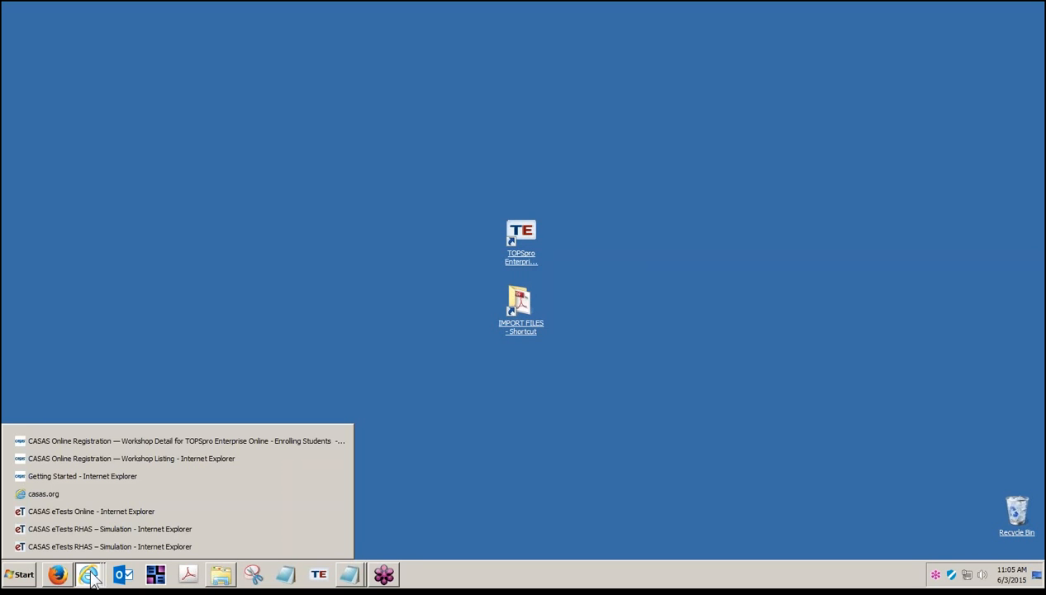
left_click(74, 525)
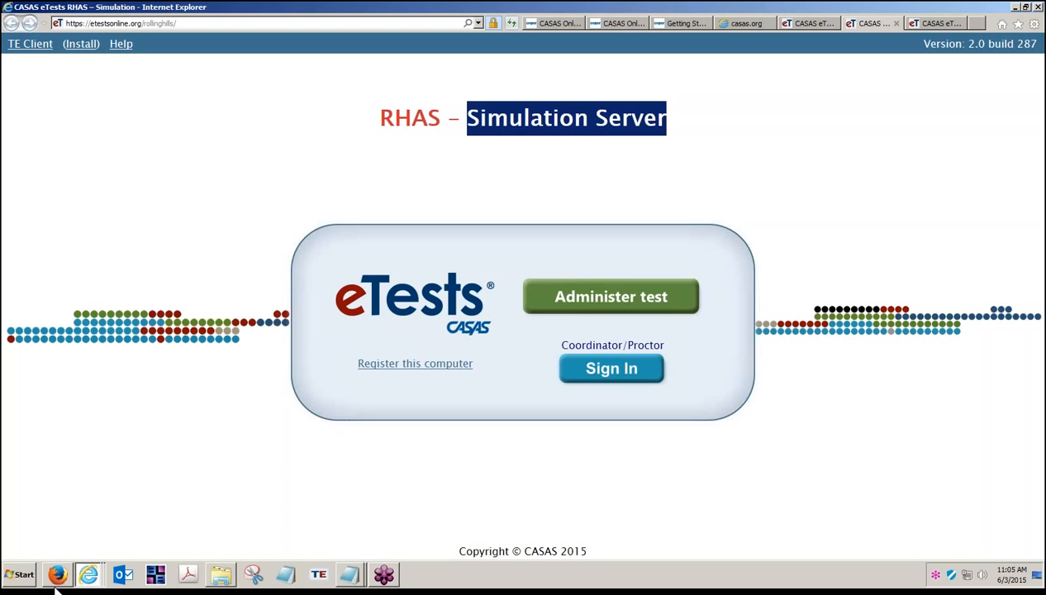
Launch TOPSpro Enterprise Client v2.0 and choose the eTests Simulation server for the RollingHills address
right_click(319, 576)
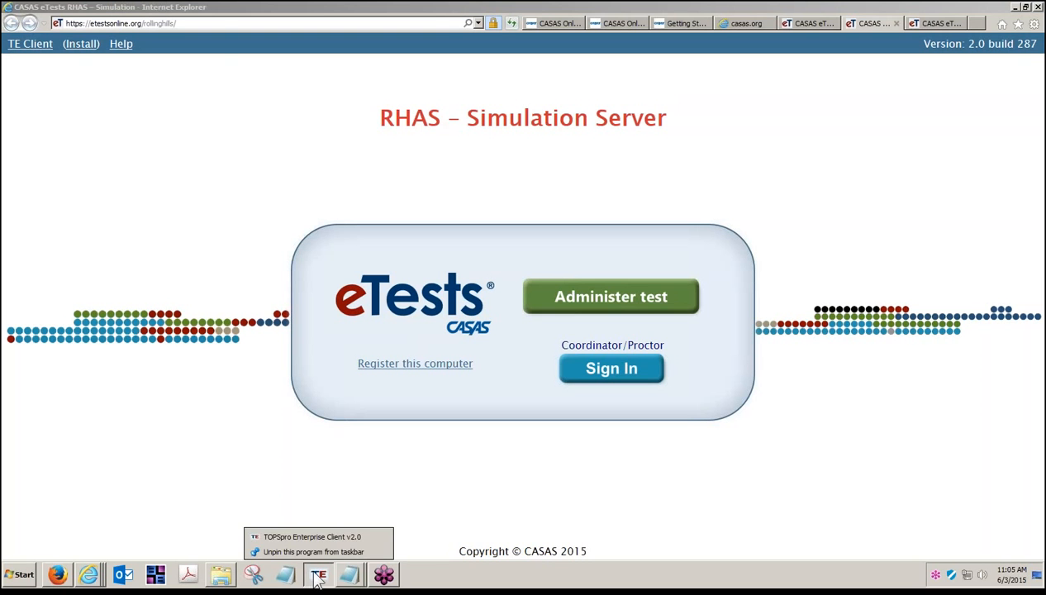
left_click(312, 536)
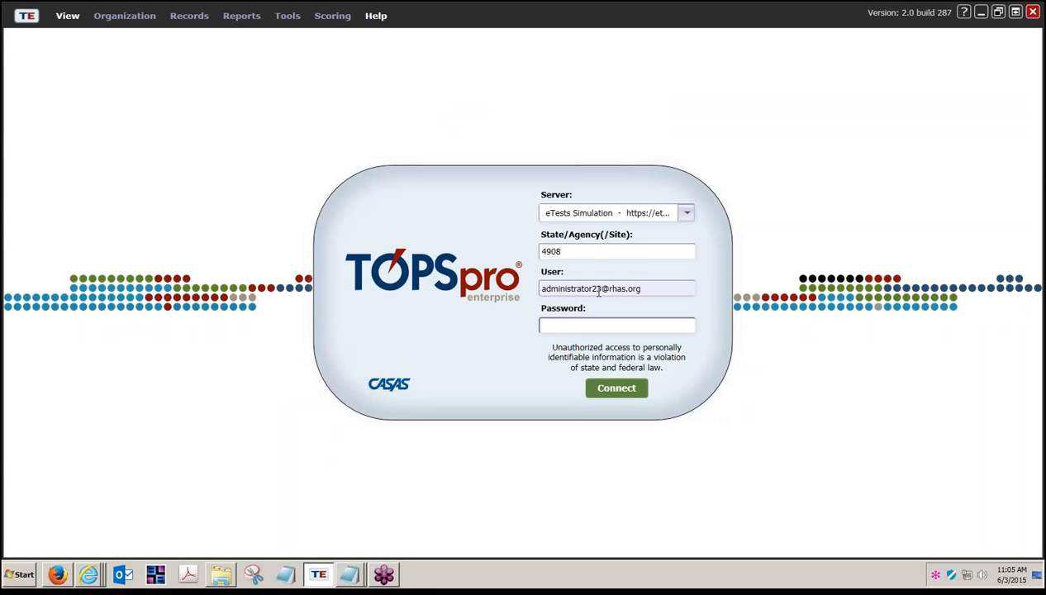
left_click(688, 214)
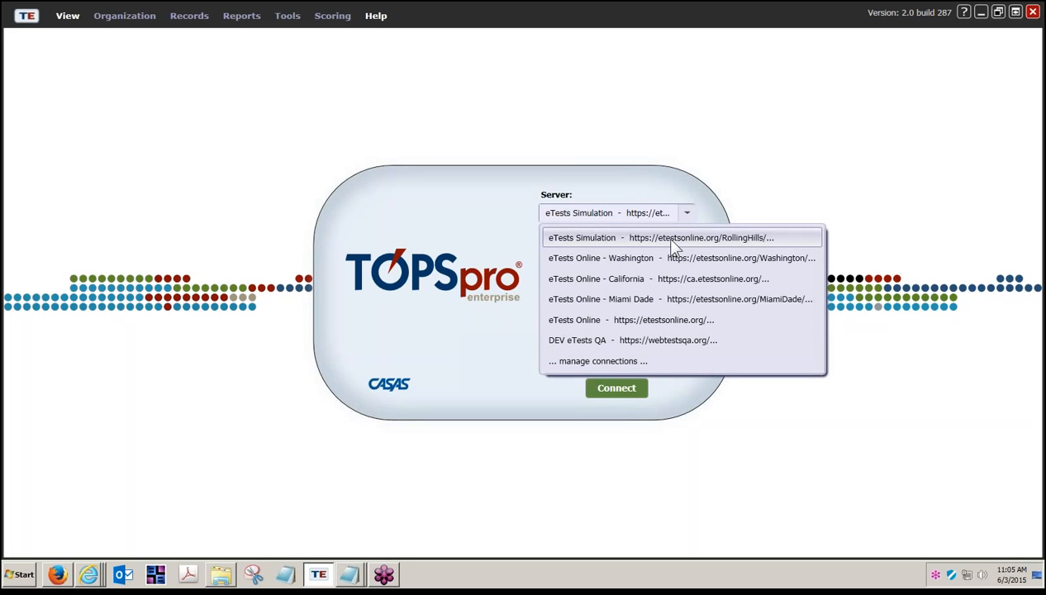
left_click(671, 241)
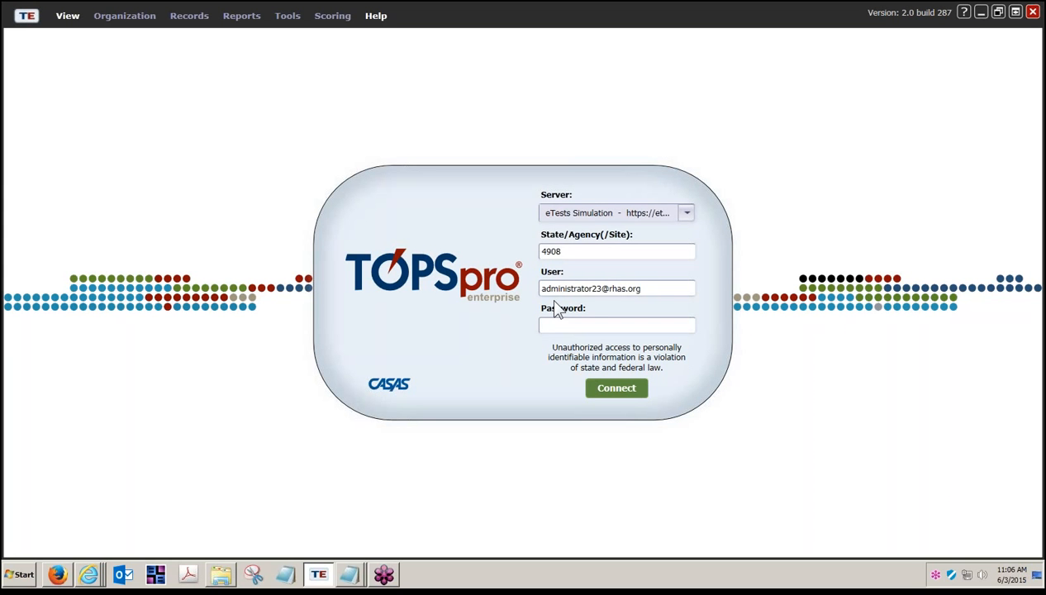
Enter the account password and connect to the simulation server
left_click(566, 325)
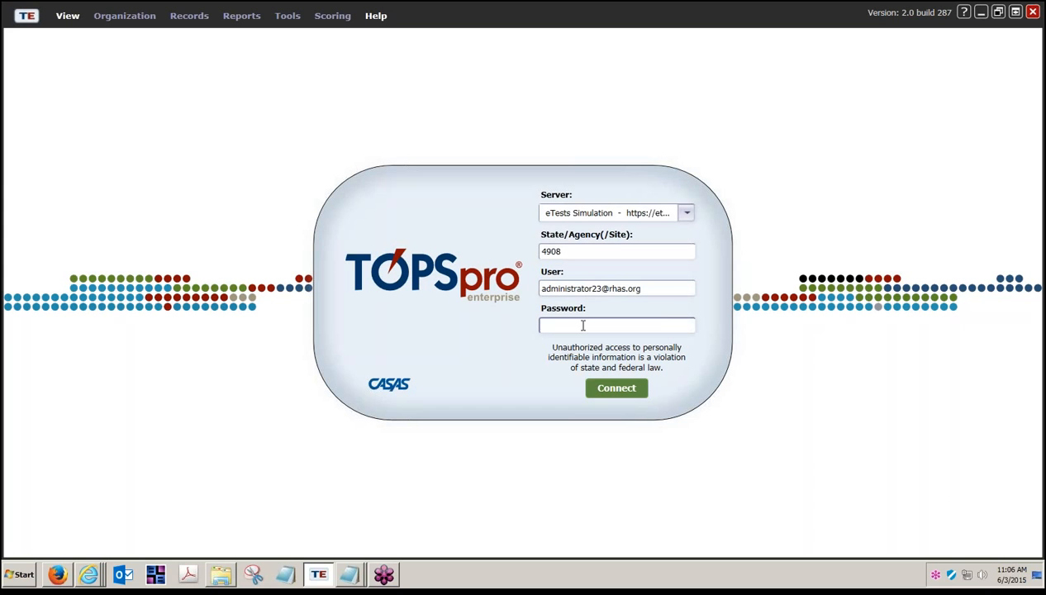
type("*****")
left_click(600, 391)
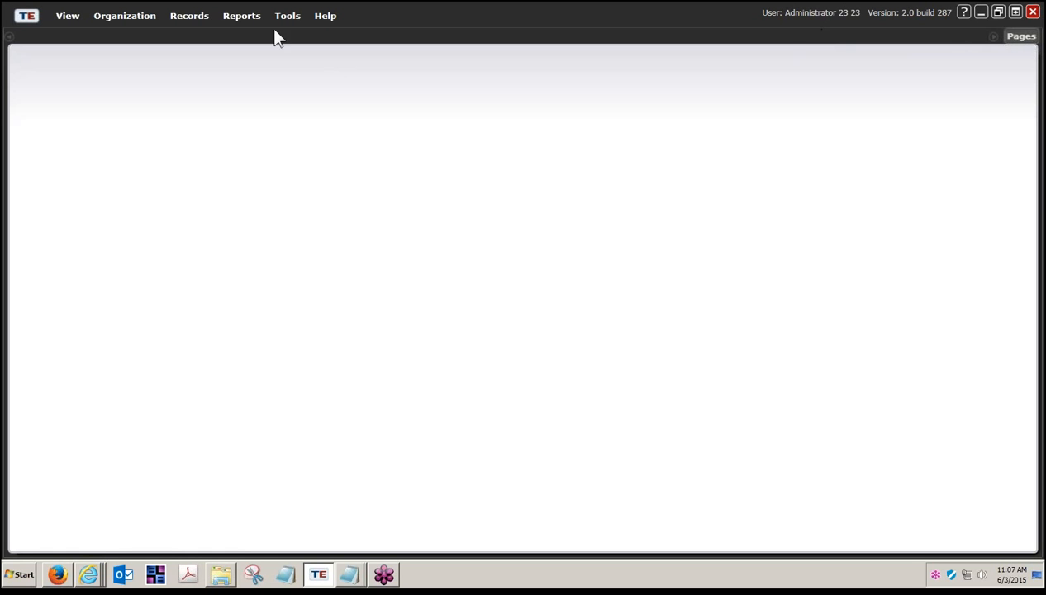
Open the list of class instances for the organization
left_click(109, 16)
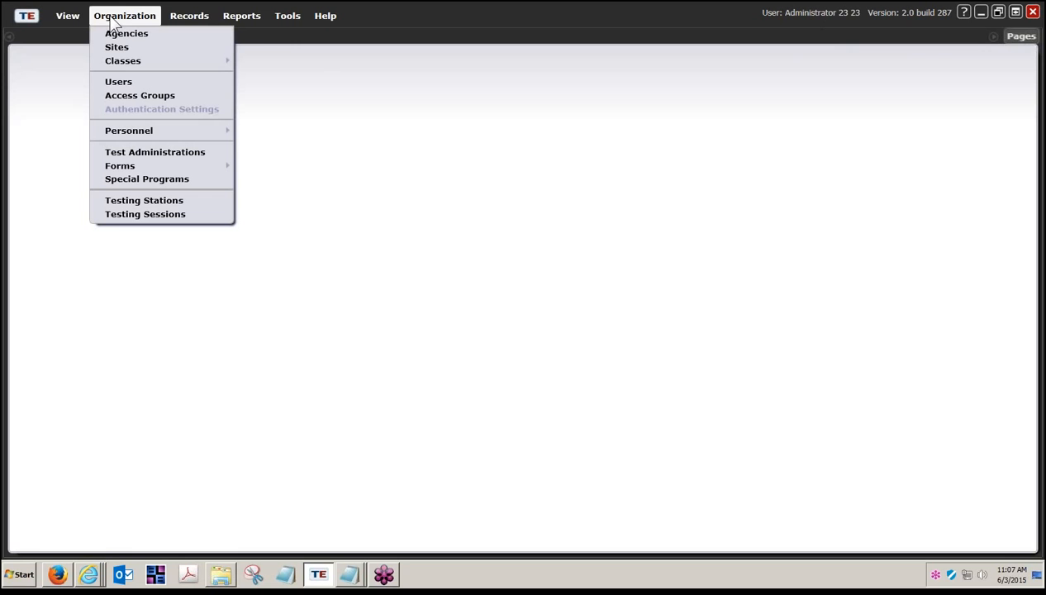
mouse_move(120, 60)
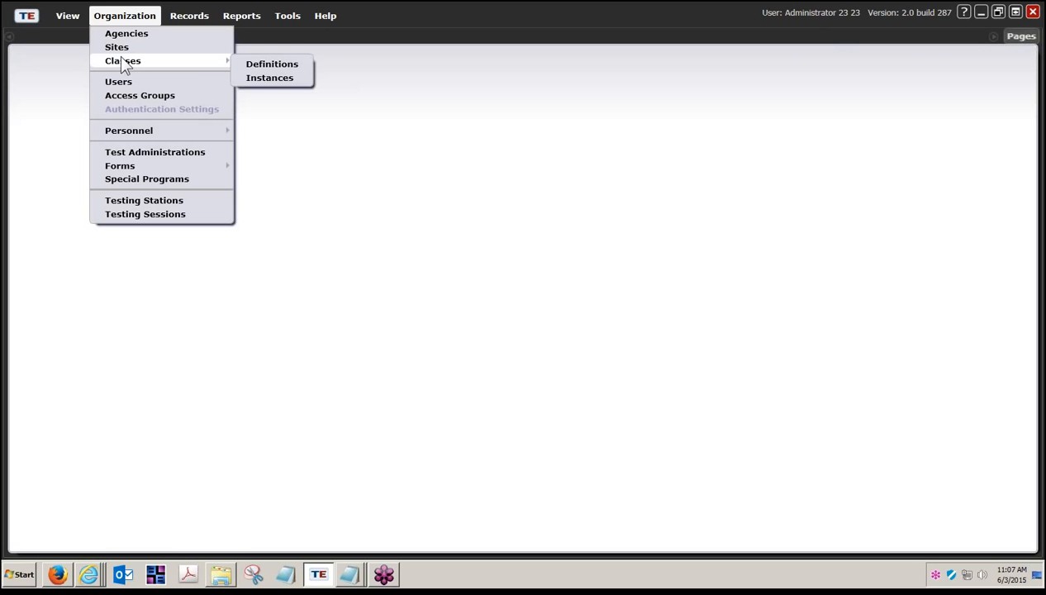
left_click(266, 78)
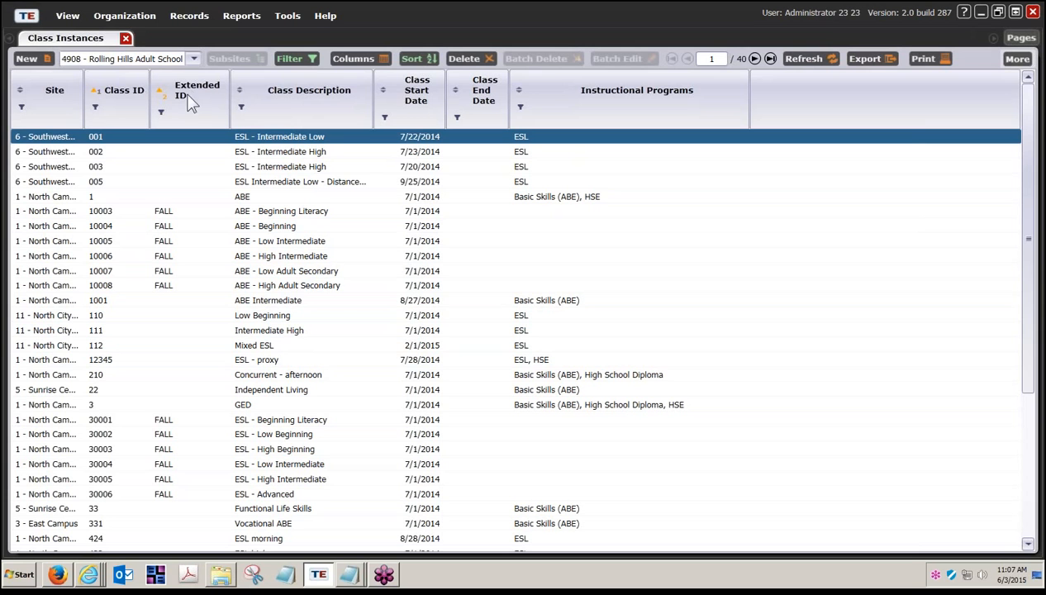
Filter the class instances to those whose Class ID starts with 10003
left_click(95, 105)
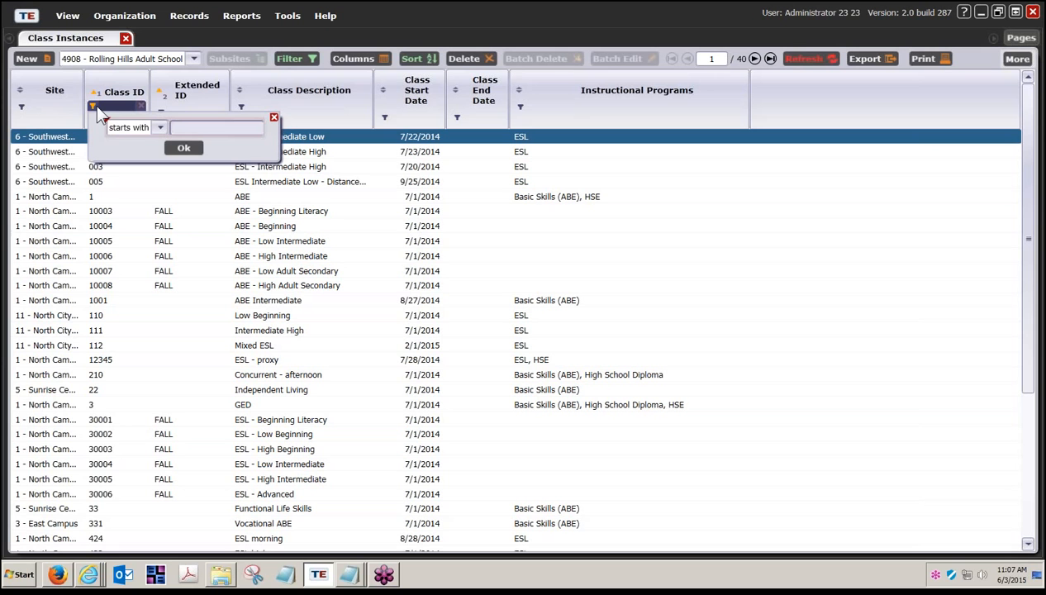
type("100")
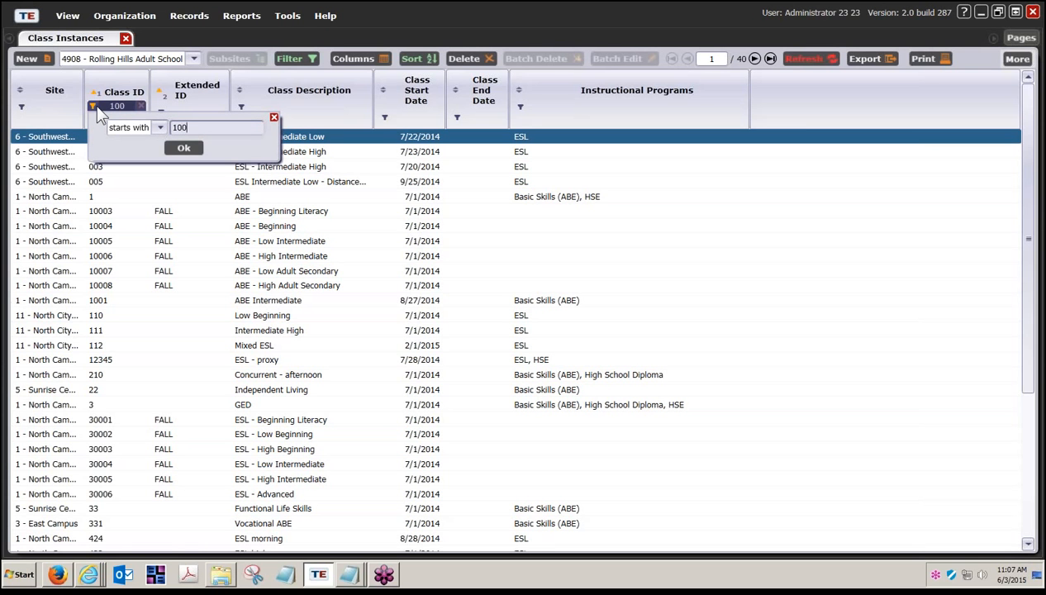
type("03")
left_click(182, 149)
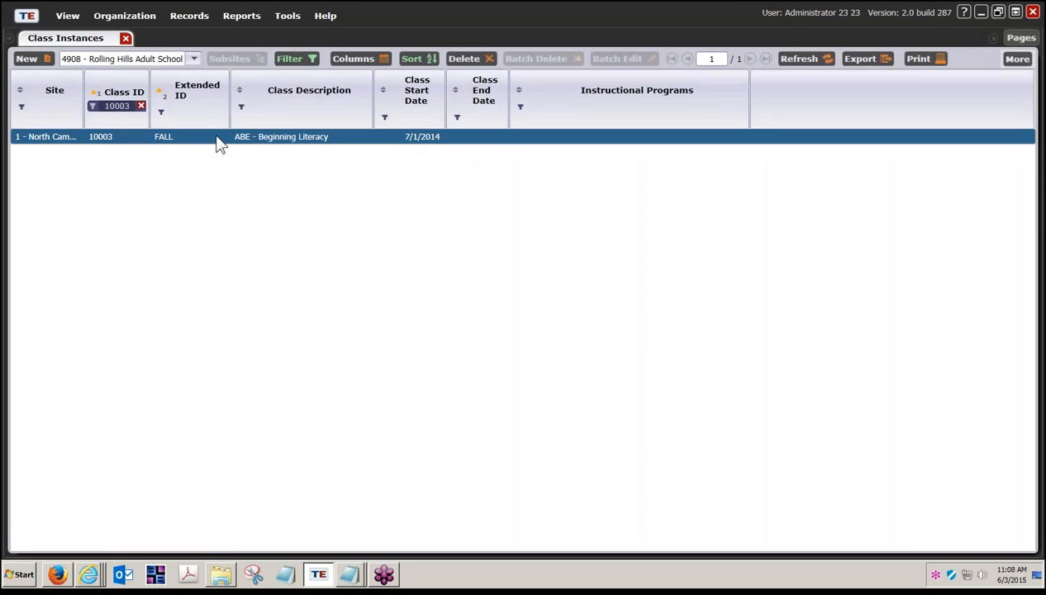
Open the 10003 FALL ABE - Beginning Literacy class instance and start a new record in its class enrollments
double_click(164, 146)
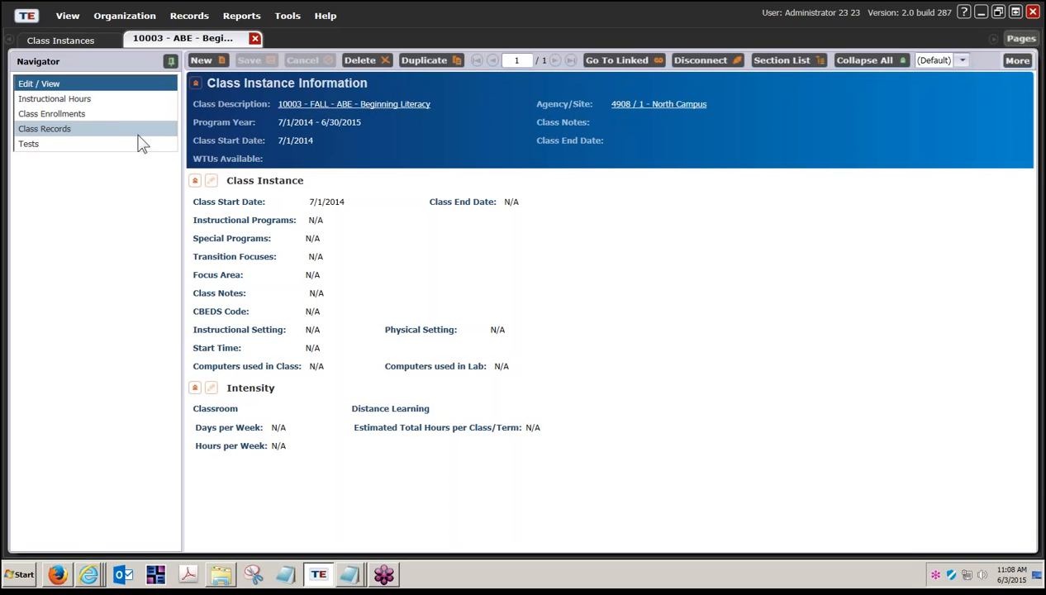
left_click(75, 116)
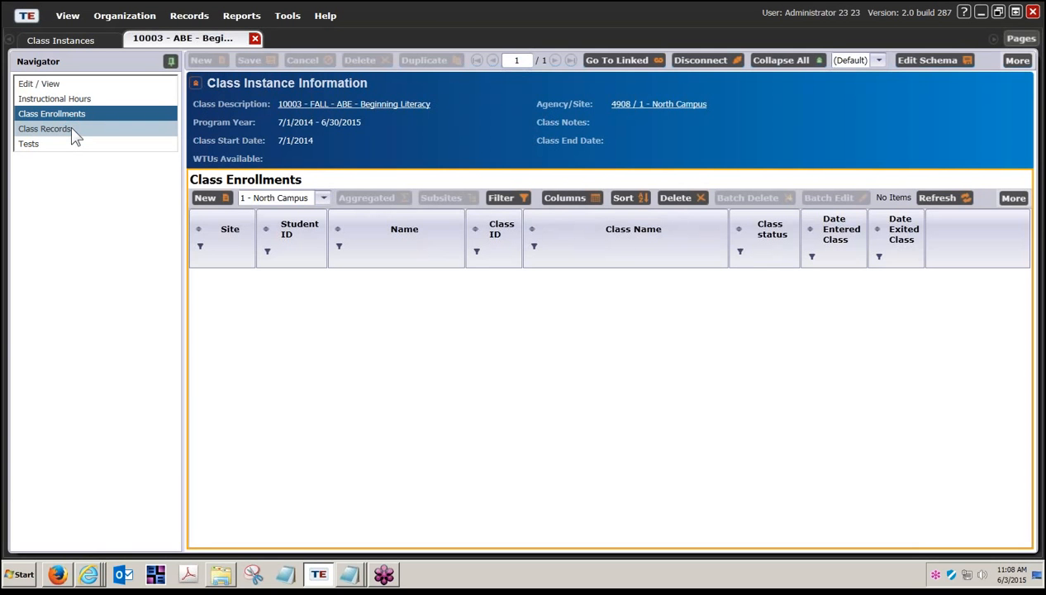
left_click(221, 202)
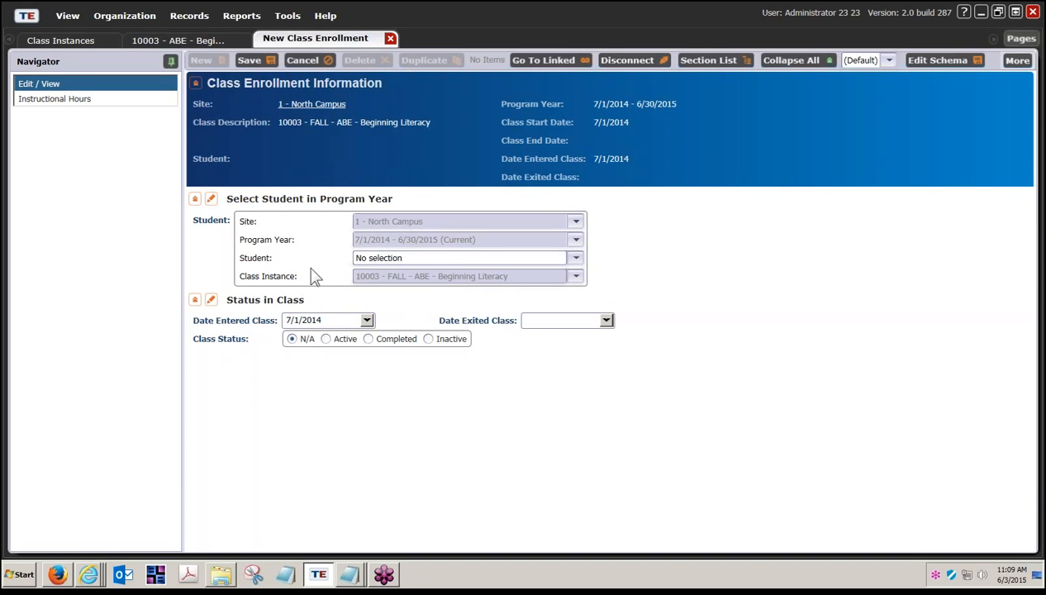
Open the full student lister for the enrollment and filter it by the wanted student's last name
left_click(577, 259)
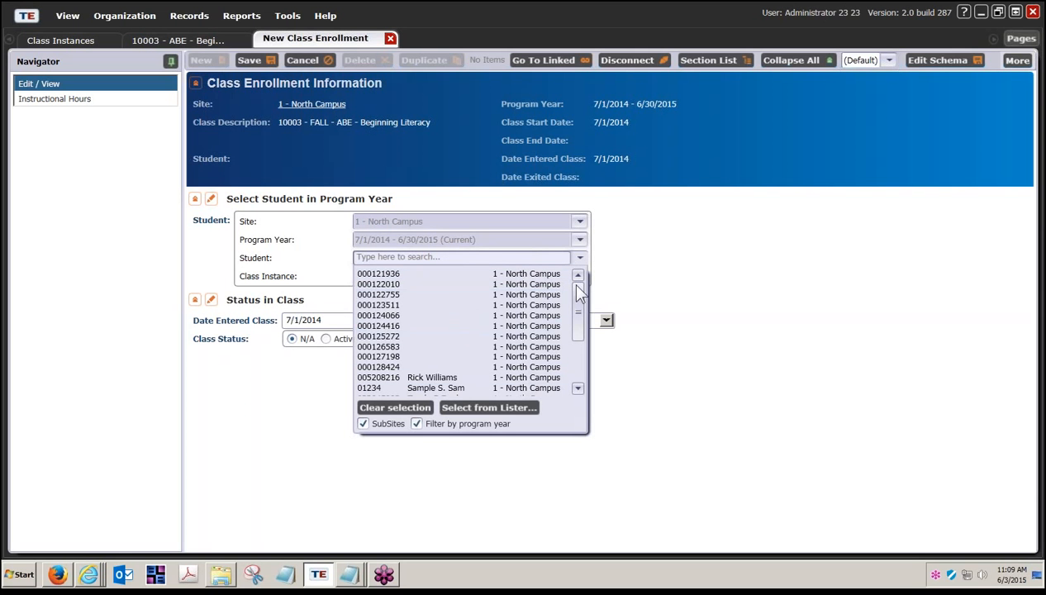
mouse_move(577, 305)
left_mouse_down()
mouse_move(580, 363)
mouse_move(570, 336)
mouse_move(578, 306)
left_mouse_up()
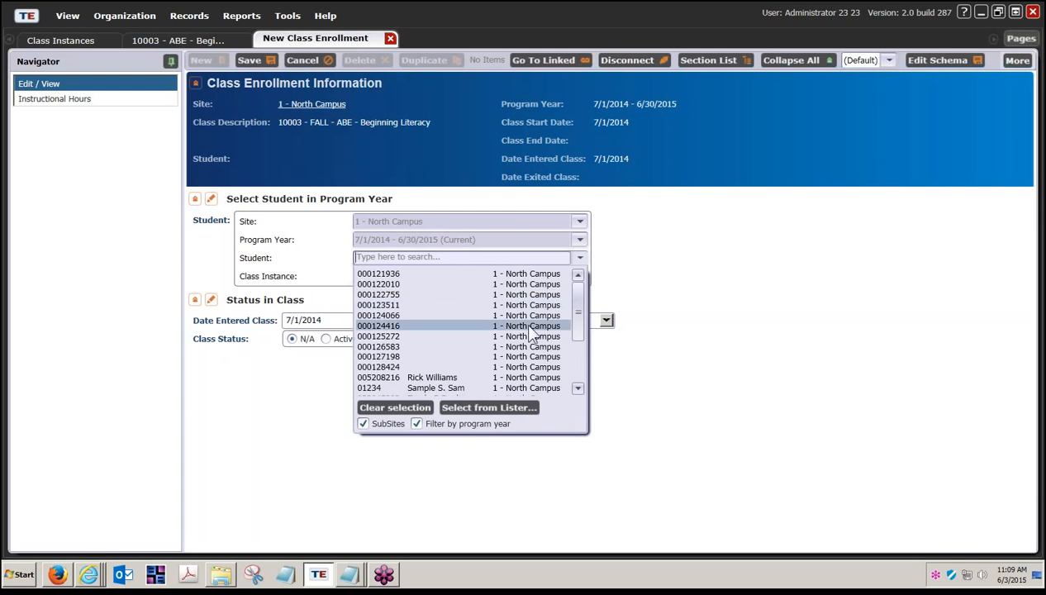
left_click(487, 408)
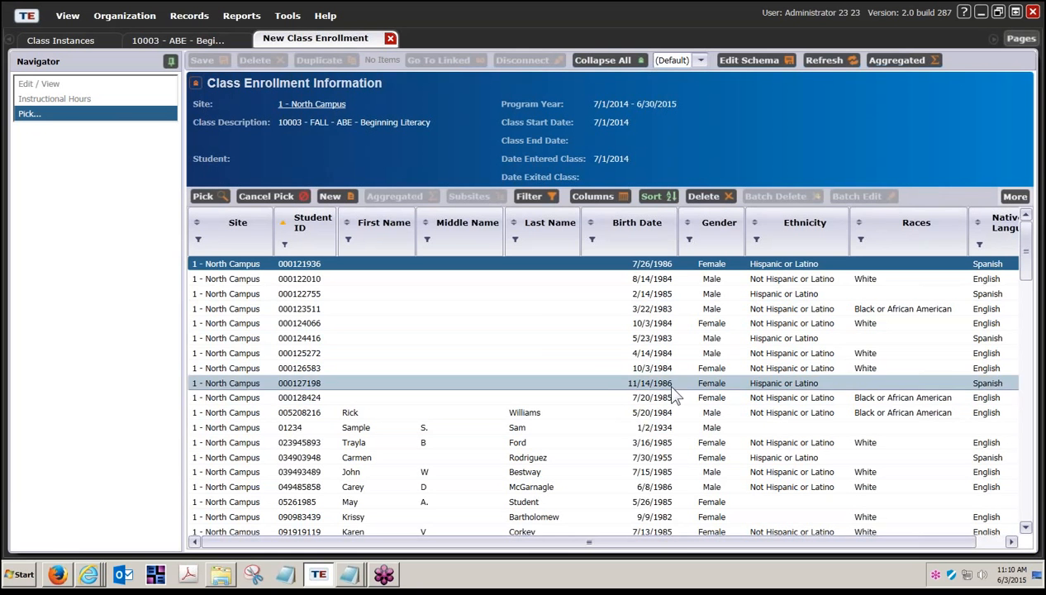
left_click(515, 239)
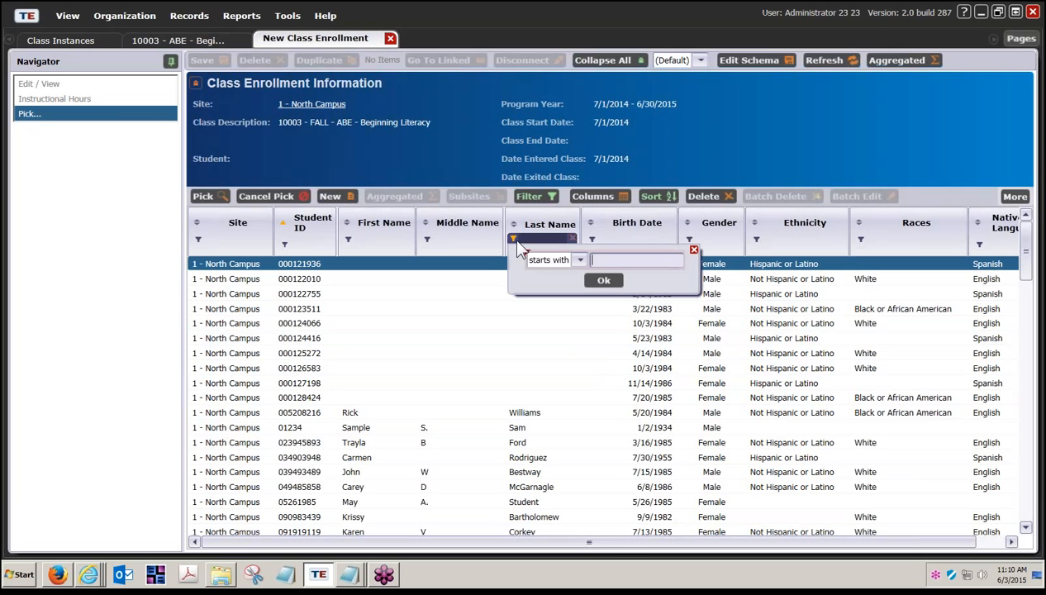
left_click(595, 260)
type("olmos")
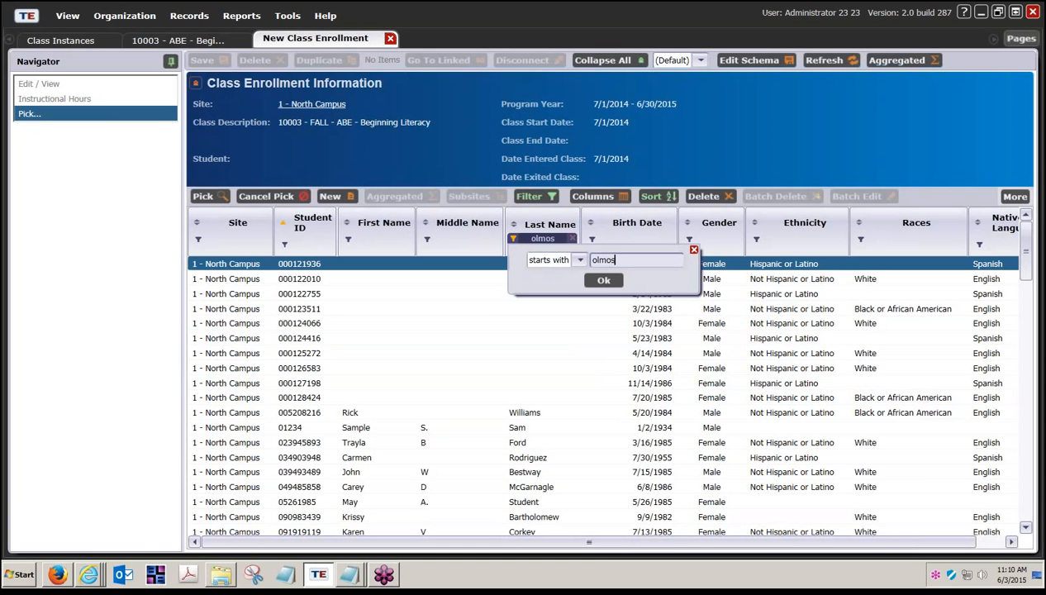
left_click(604, 281)
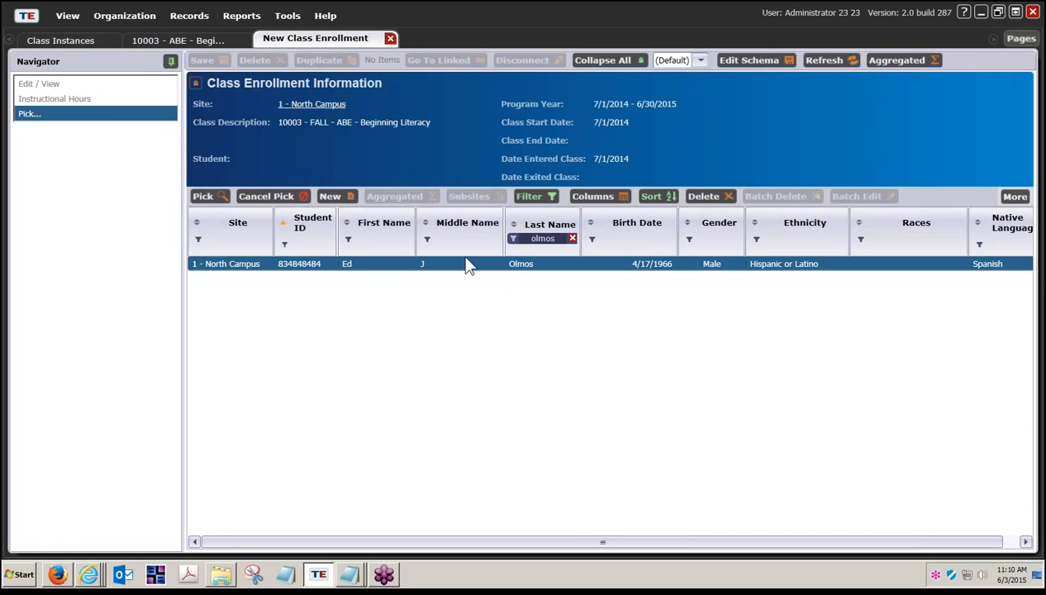
Pick the filtered student for the enrollment, then save and close the enrollment record
left_click(217, 197)
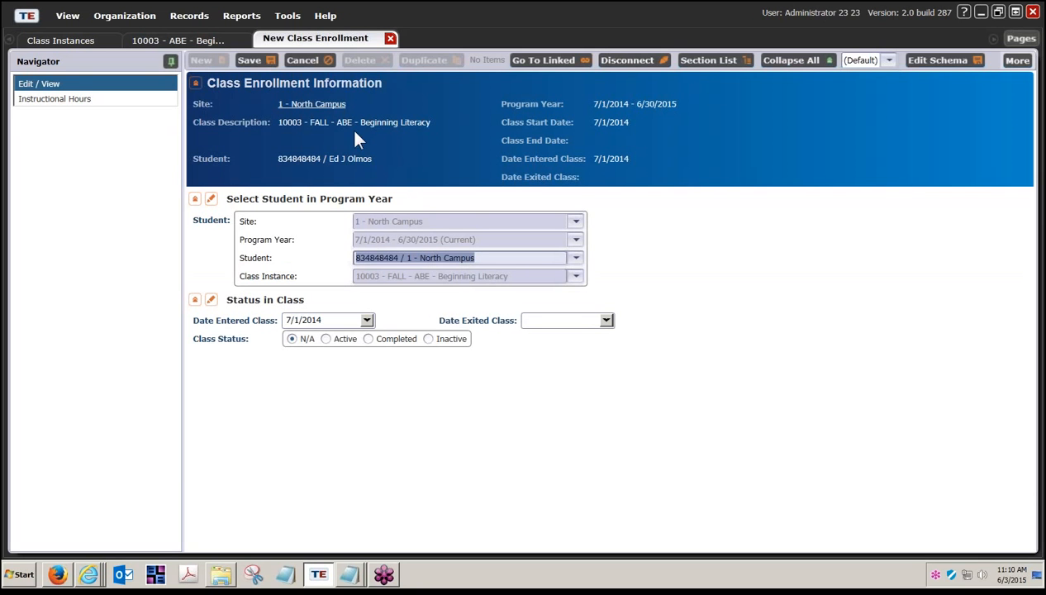
left_click(258, 63)
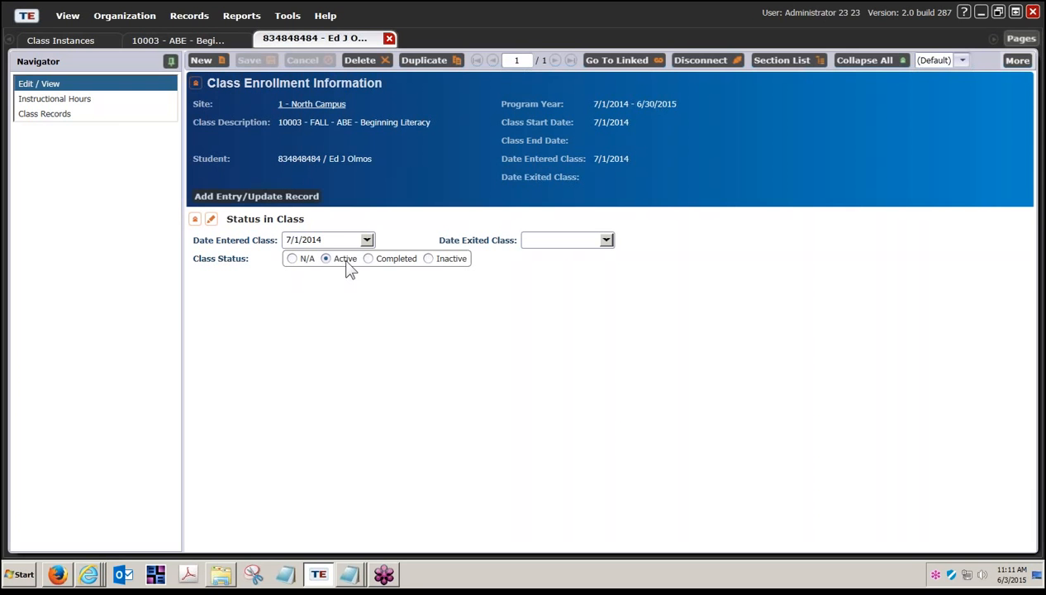
left_click(388, 39)
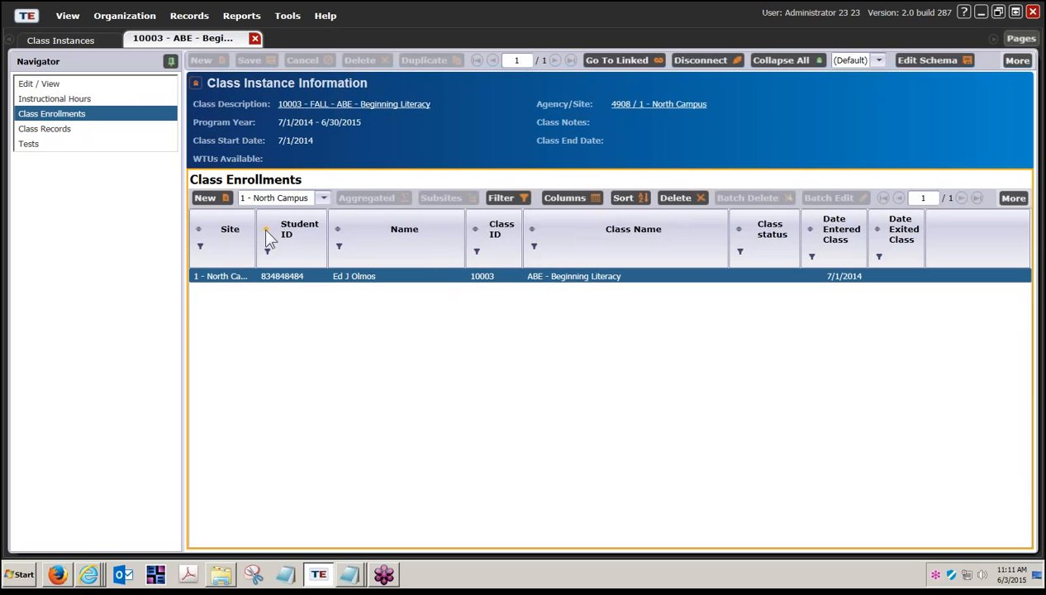
Start another class enrollment, open the full student lister and sort the students by first name
left_click(204, 199)
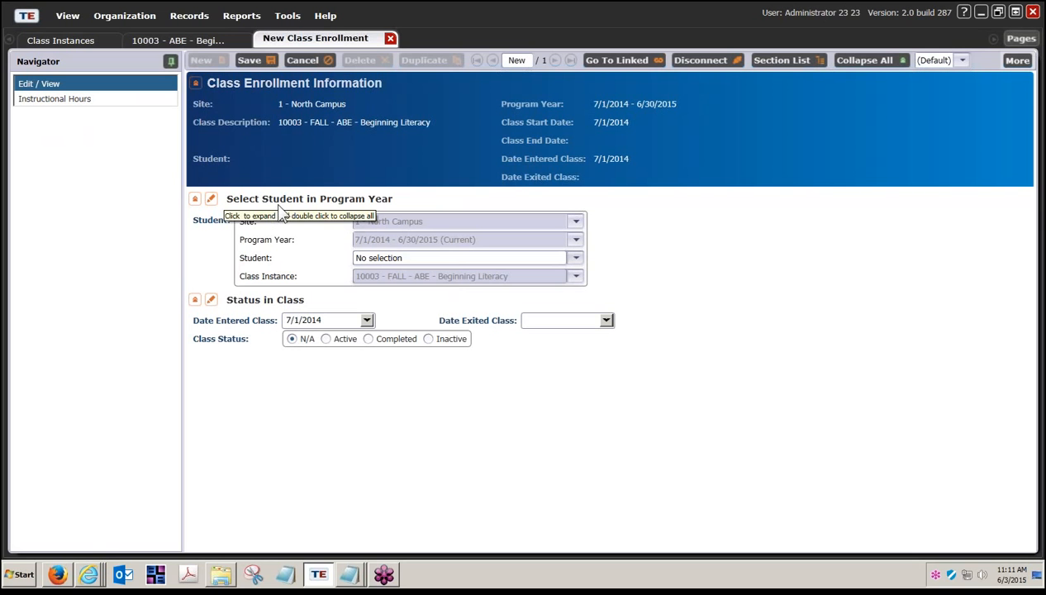
left_click(575, 261)
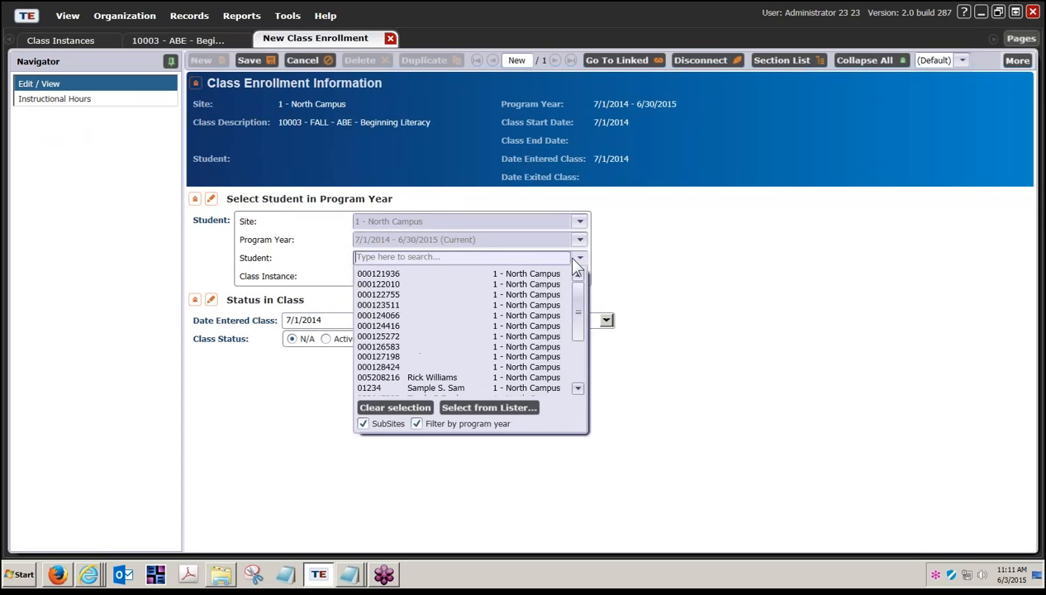
left_click(489, 406)
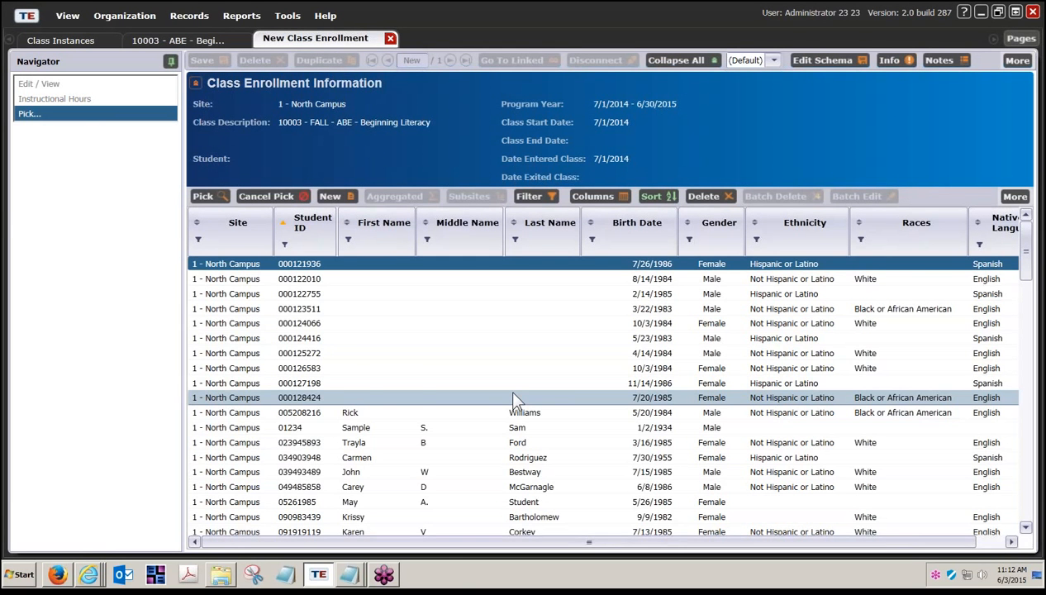
scroll(512, 399, "down", 1)
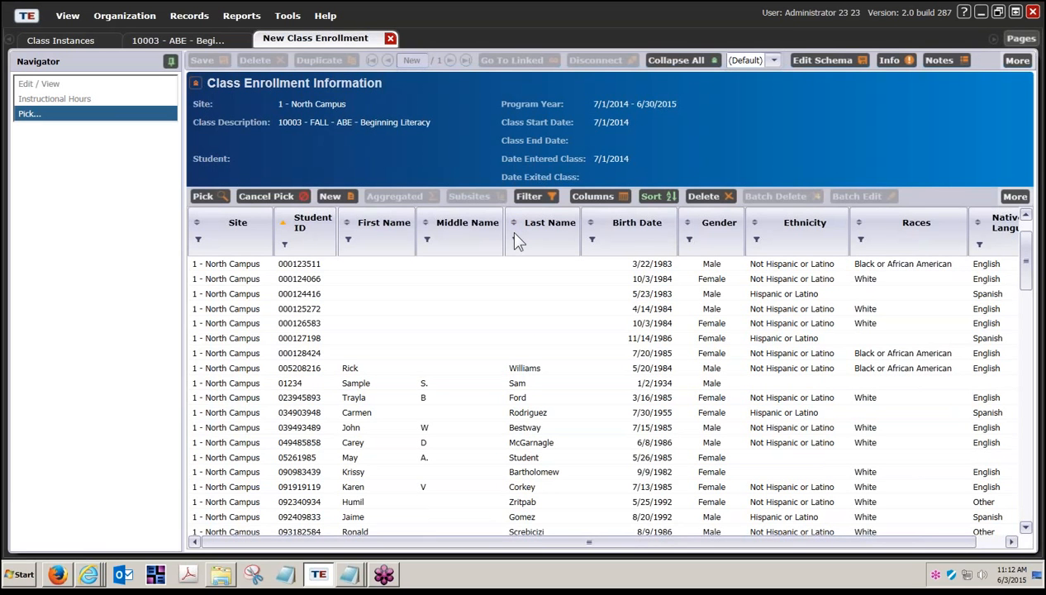
left_click(346, 221)
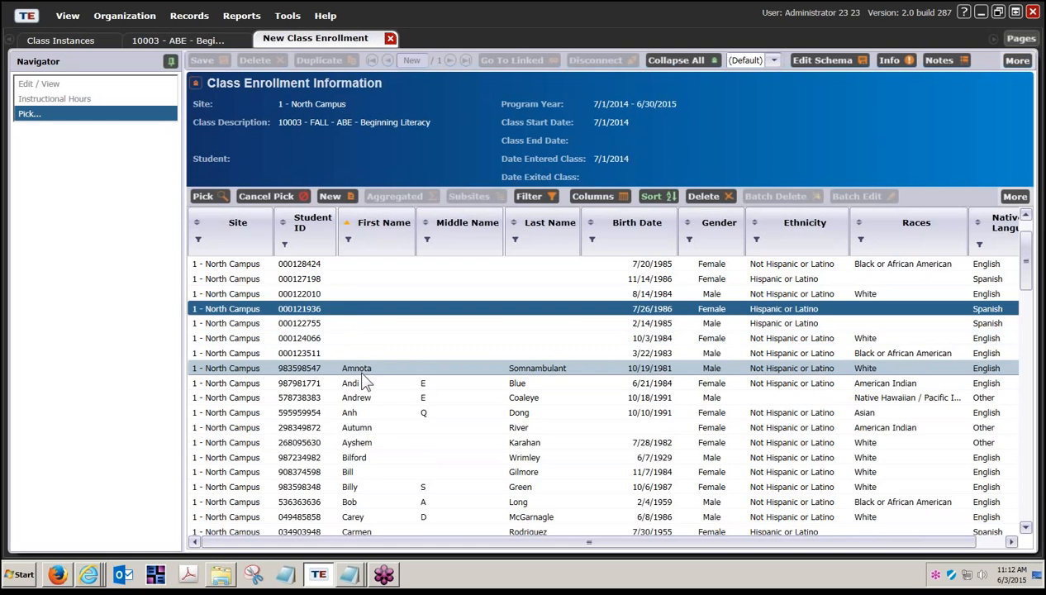
scroll(362, 376, "down", 3)
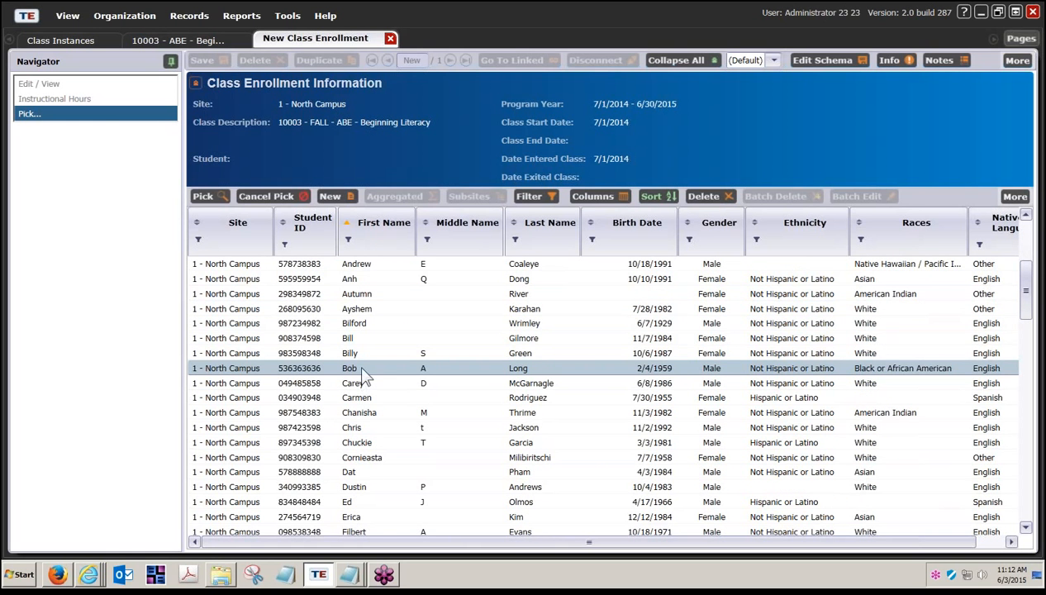
scroll(360, 363, "up", 1)
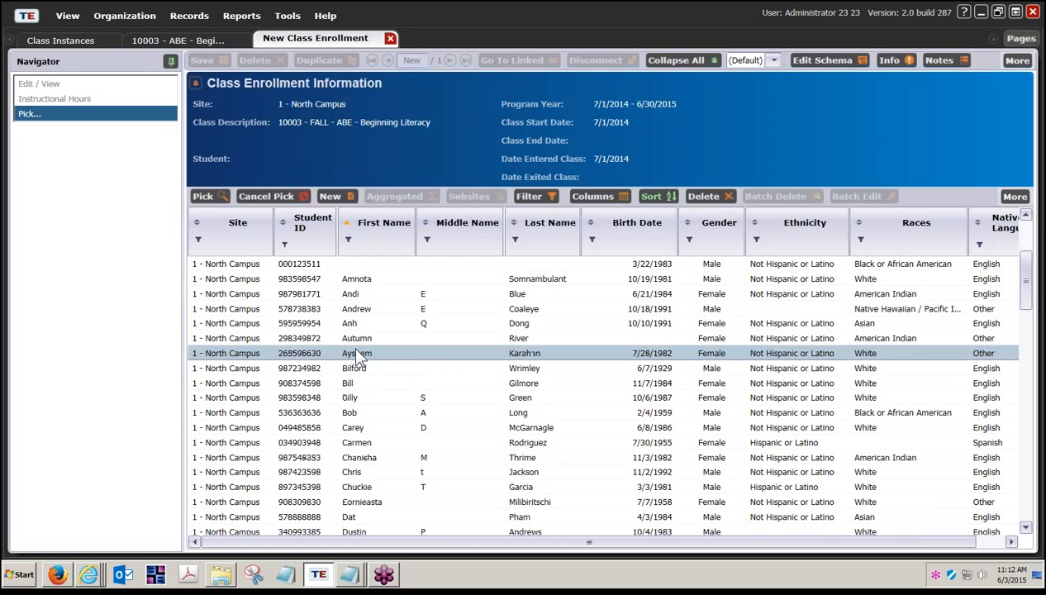
Select four non-adjacent named students together in the sorted student list
left_click(361, 285)
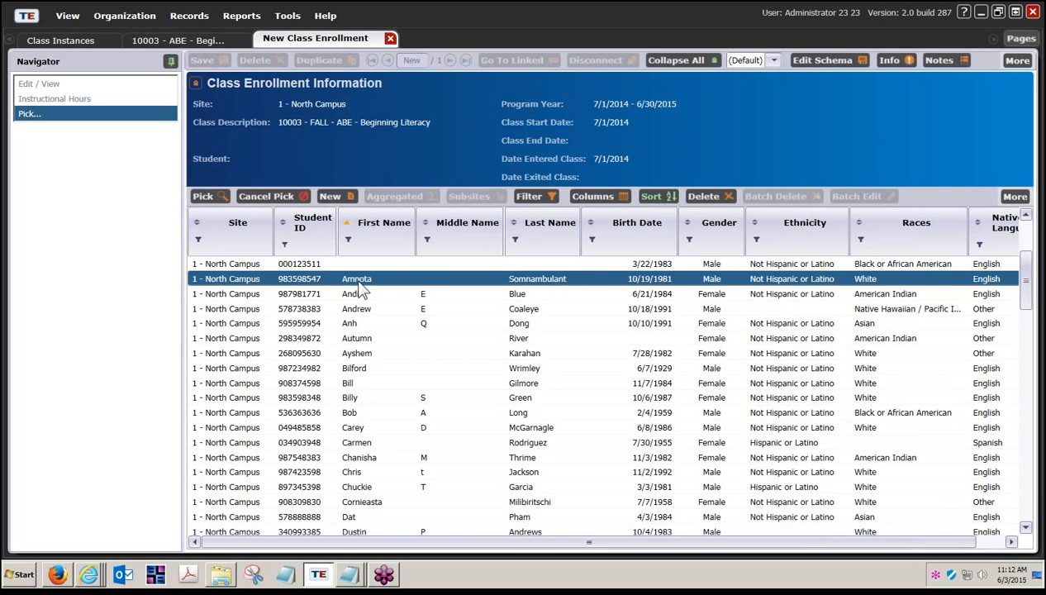
left_click(361, 371, "ctrl")
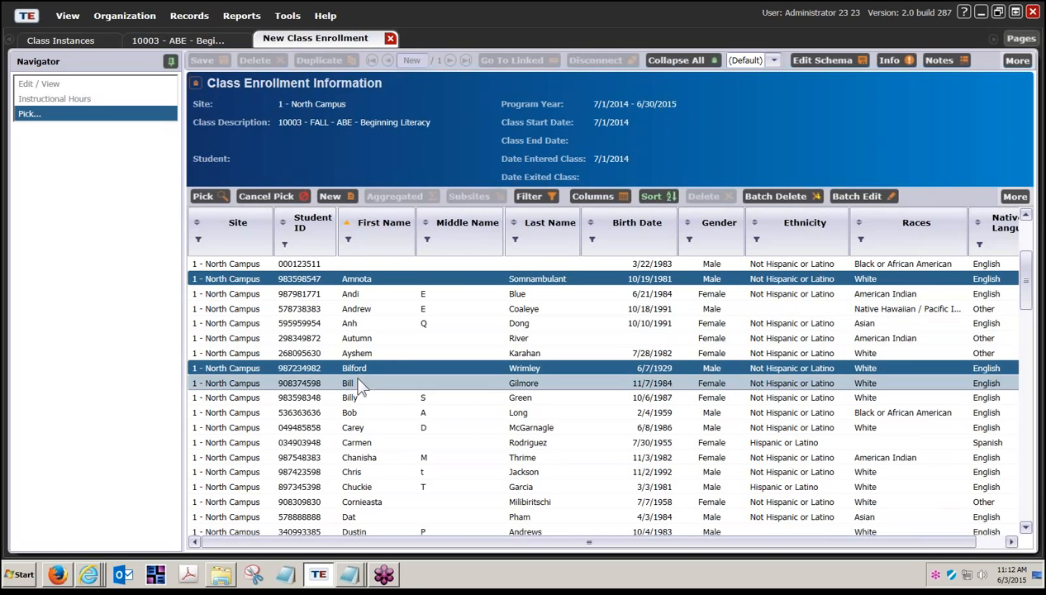
left_click(359, 430, "ctrl")
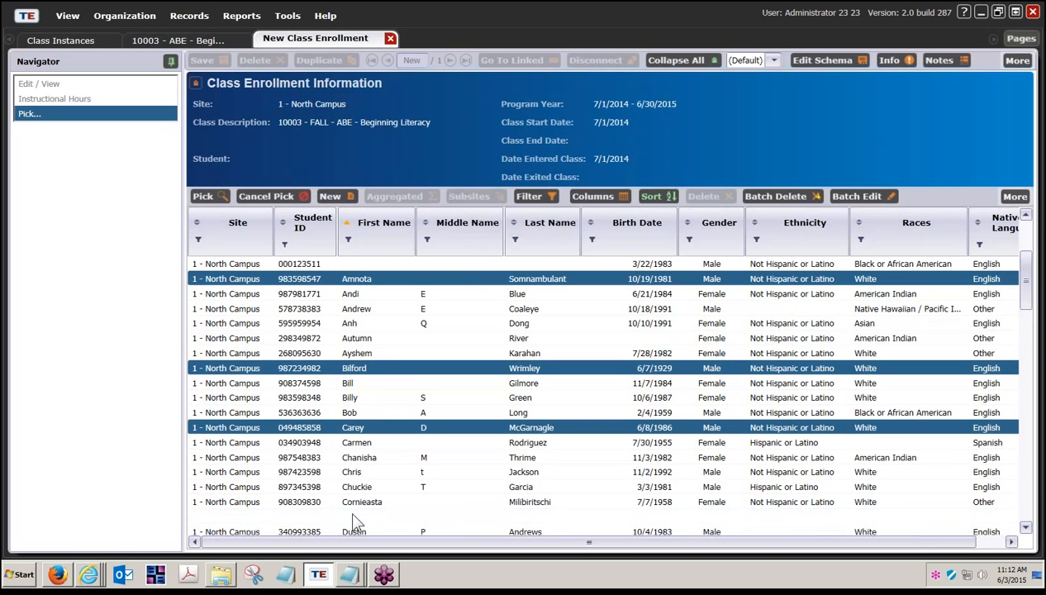
left_click(351, 517, "ctrl")
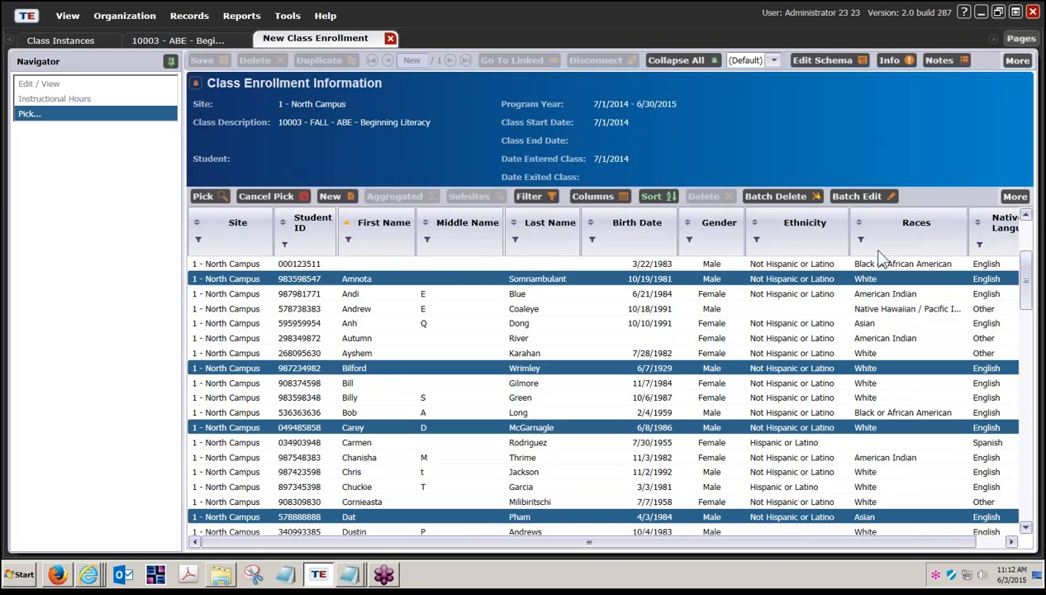
Batch insert the selected students as Student in Class into 10003 - FALL - ABE - Beginning Literacy
left_click(1012, 198)
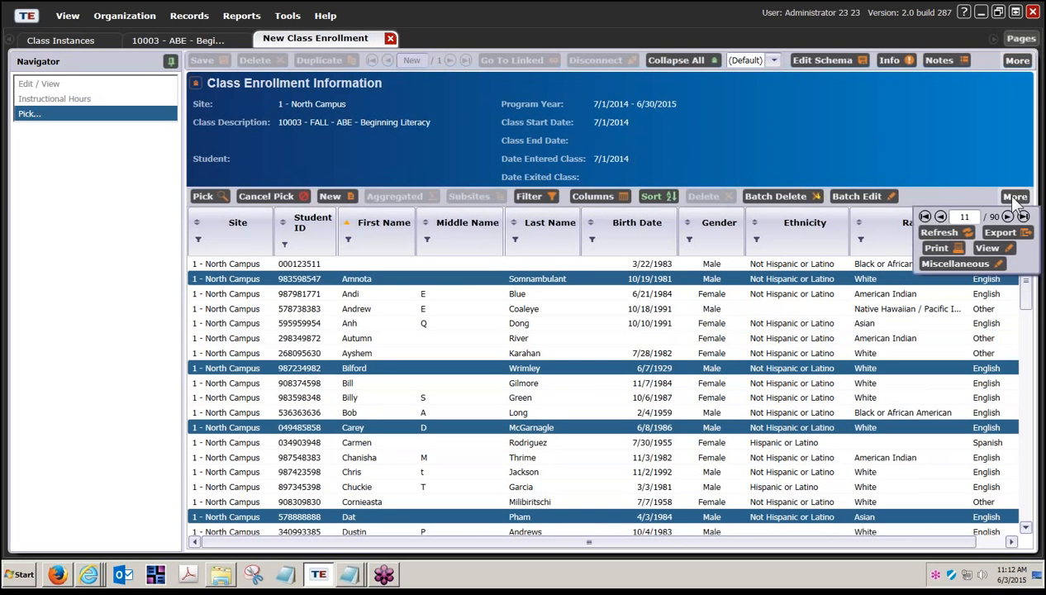
left_click(968, 267)
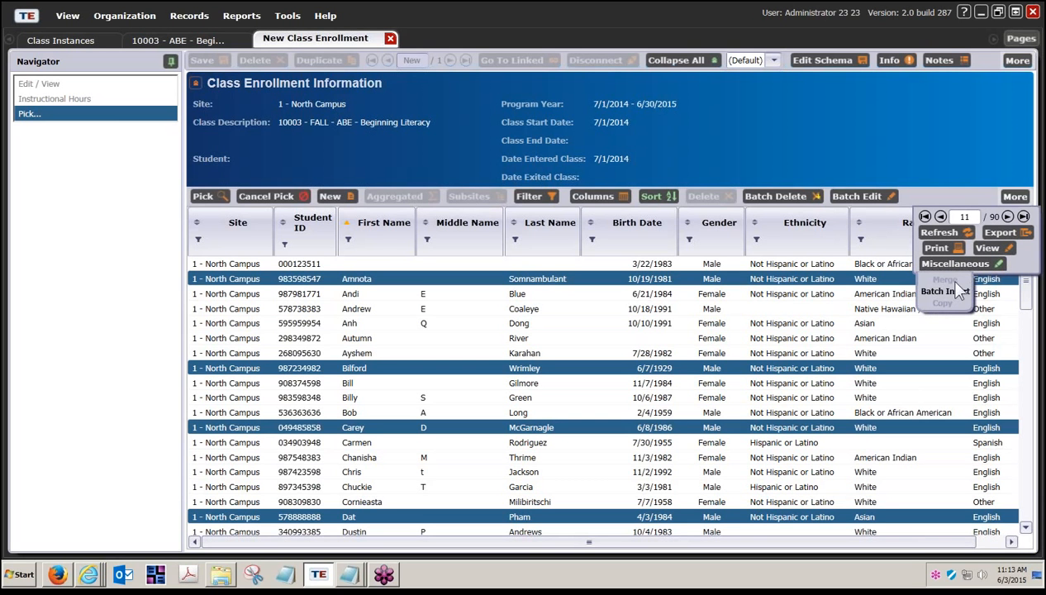
left_click(950, 293)
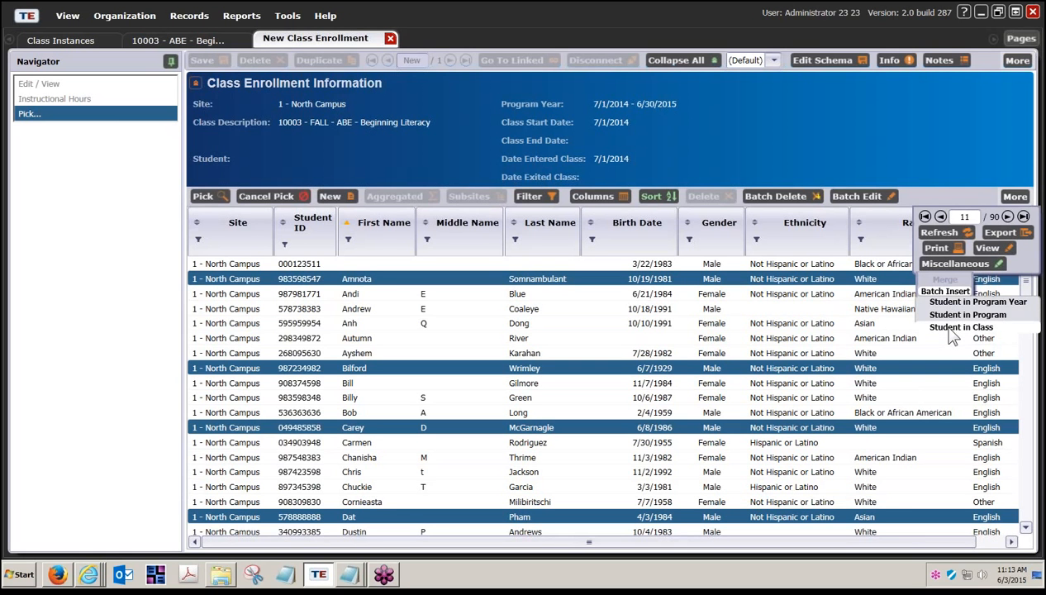
left_click(952, 328)
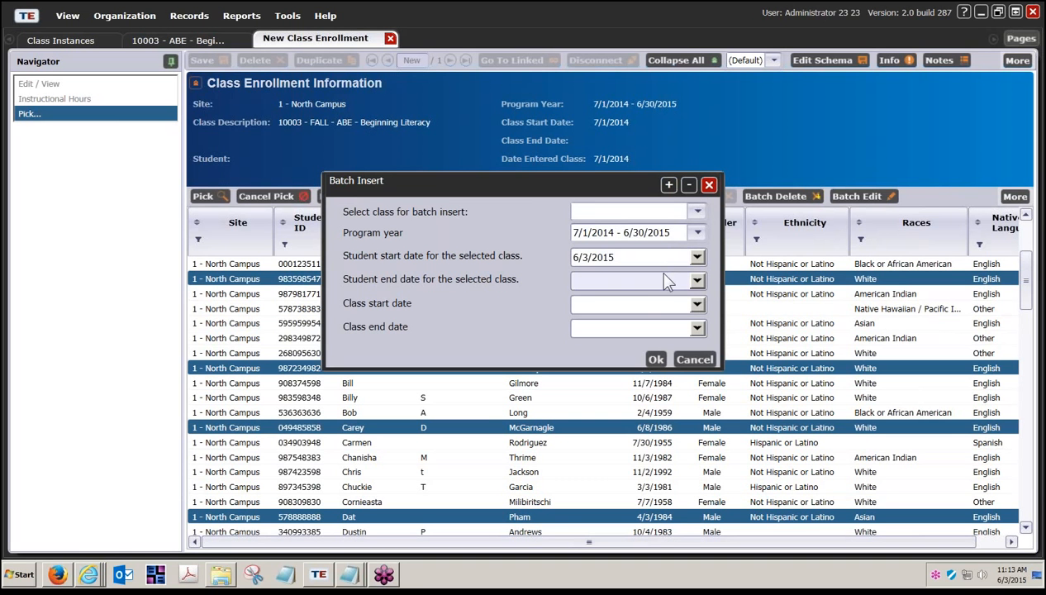
left_click(698, 213)
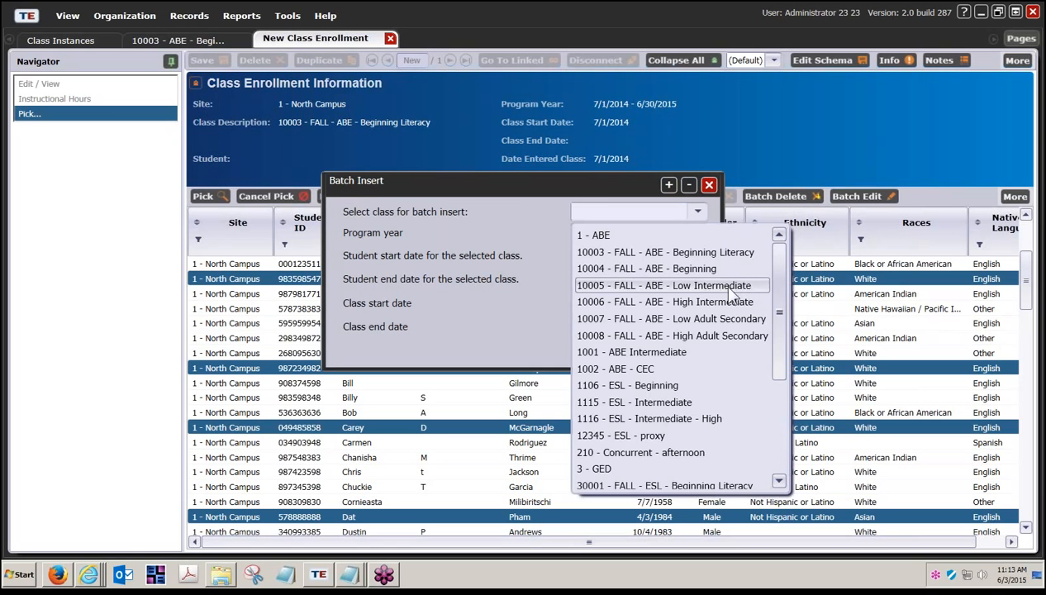
left_click(717, 254)
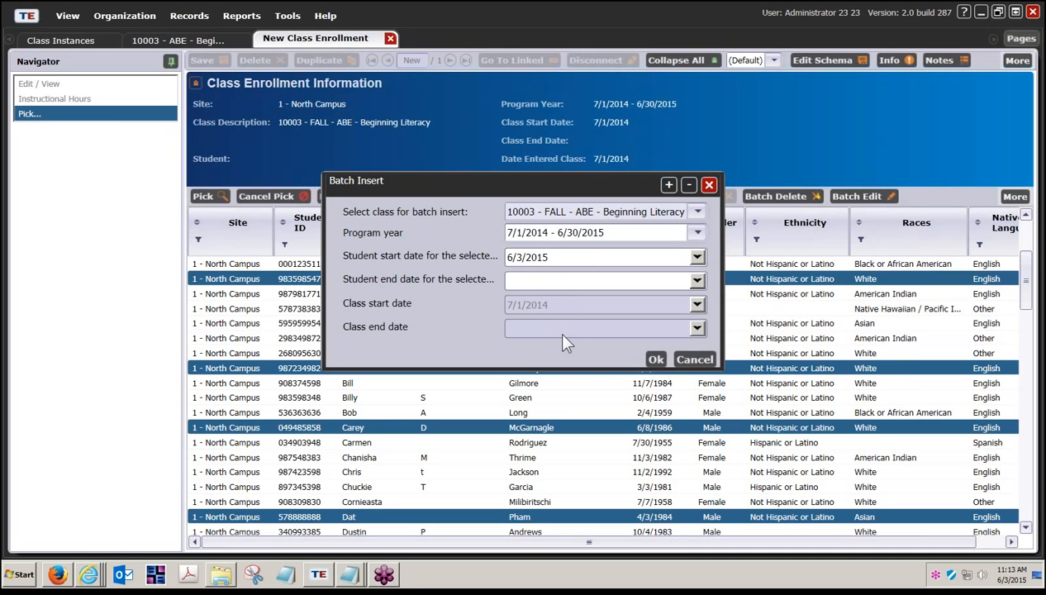
left_click(655, 359)
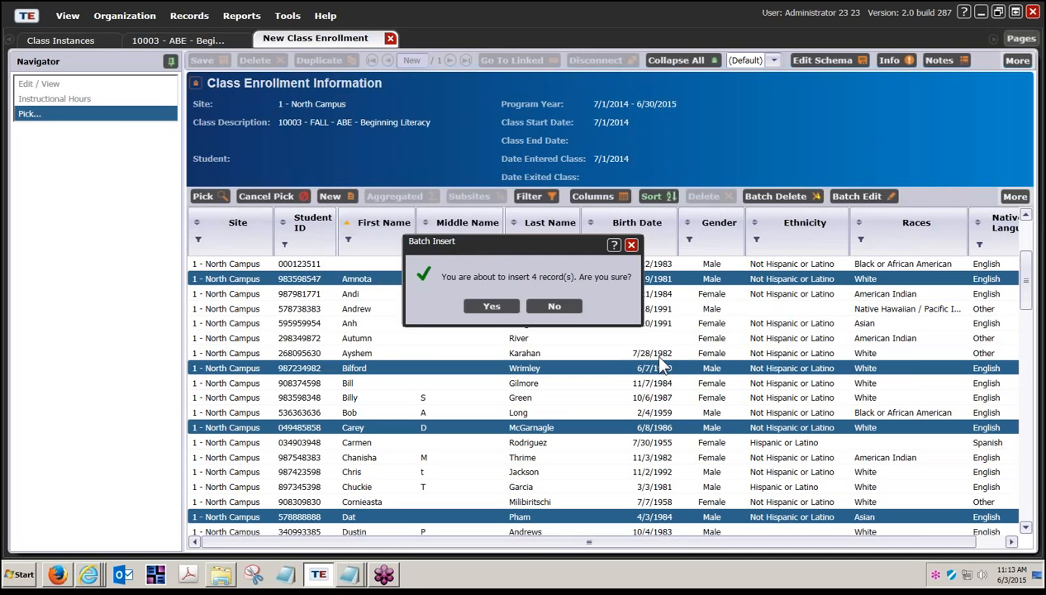
left_click(491, 307)
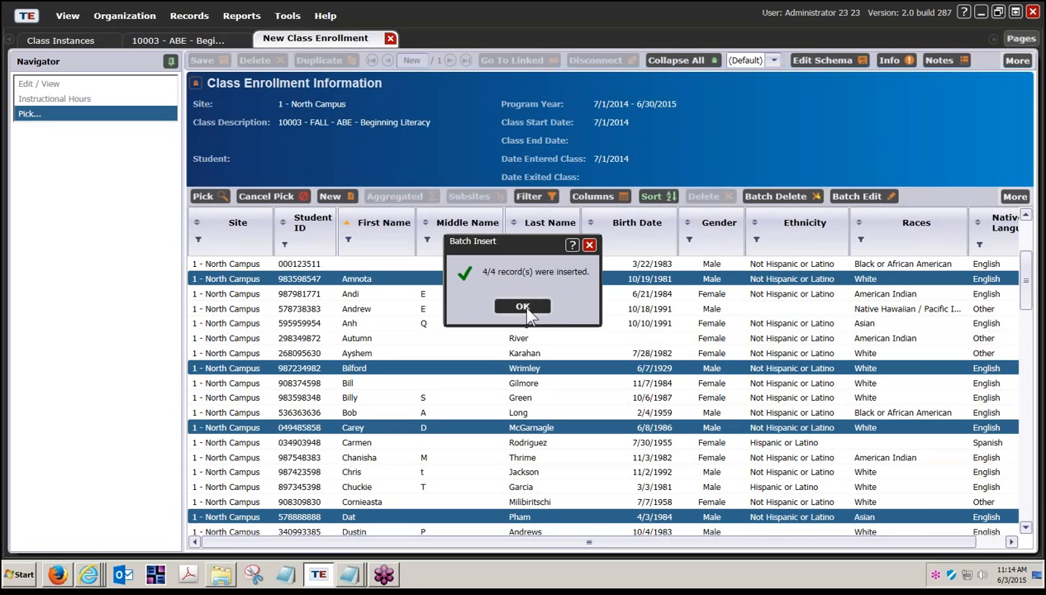
left_click(523, 307)
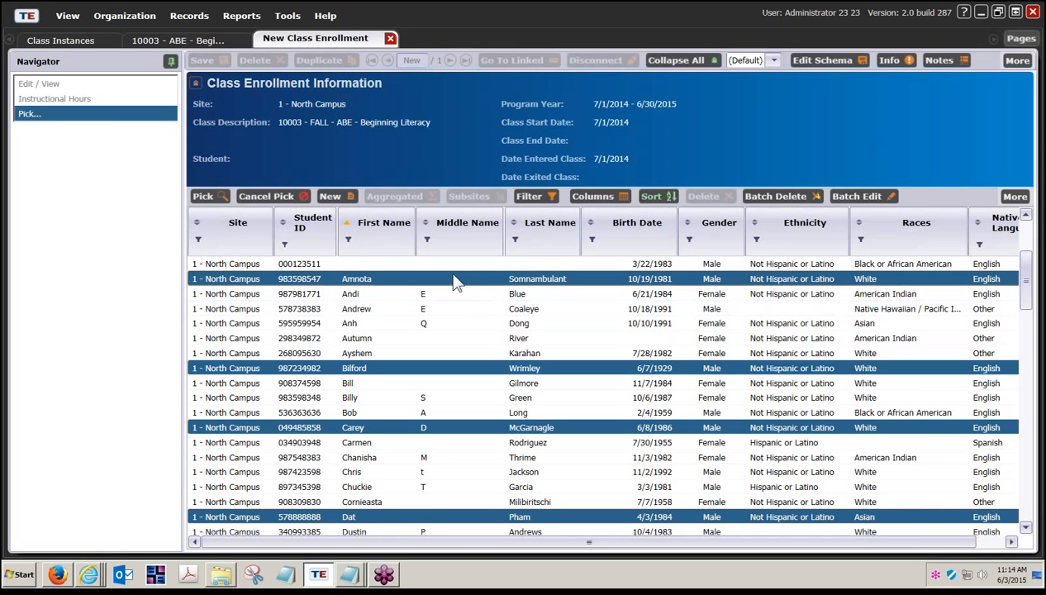
Cancel the student pick and close the new class enrollment without saving it
left_click(273, 197)
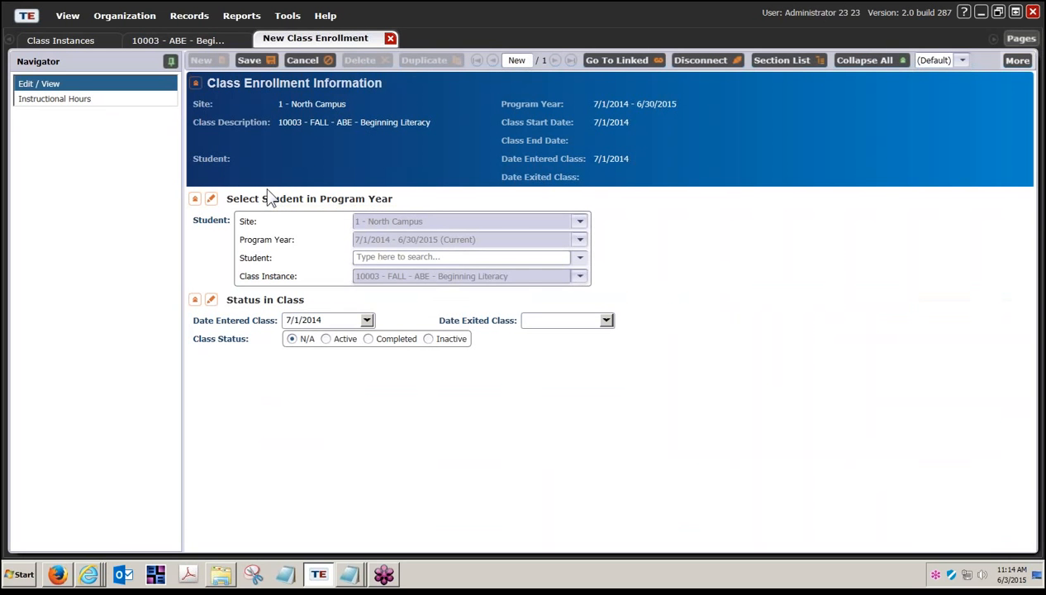
left_click(390, 39)
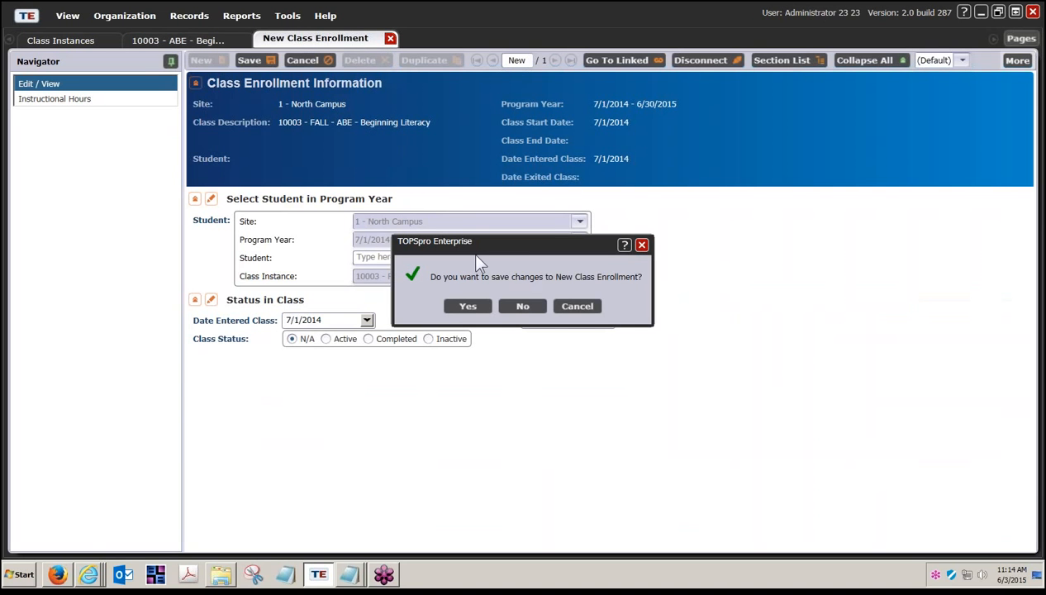
left_click(523, 306)
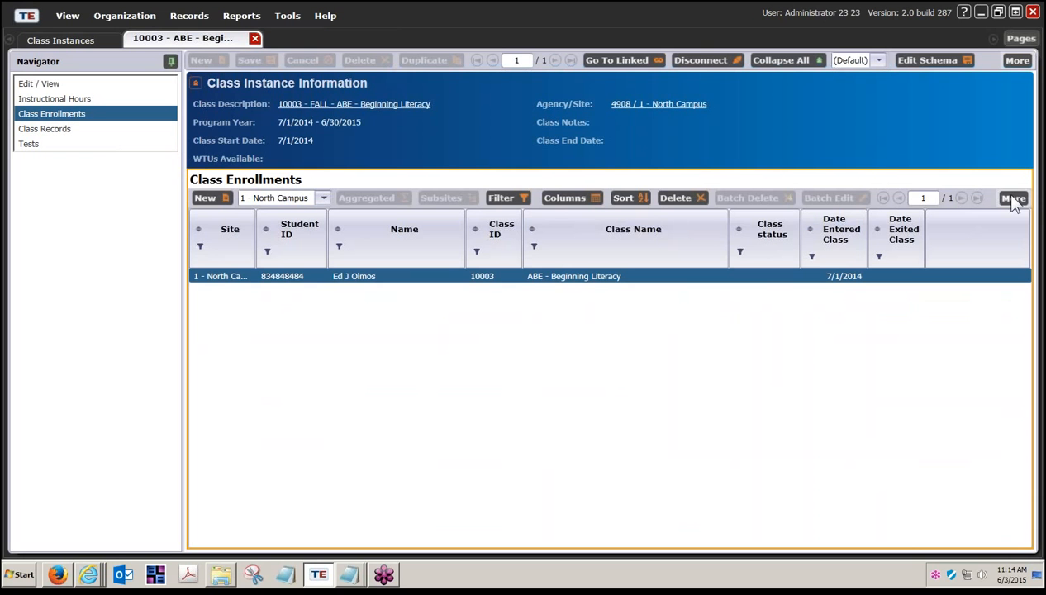
Refresh the Class Enrollments list of class 10003, sort it by student name and close the class instance
left_click(1018, 62)
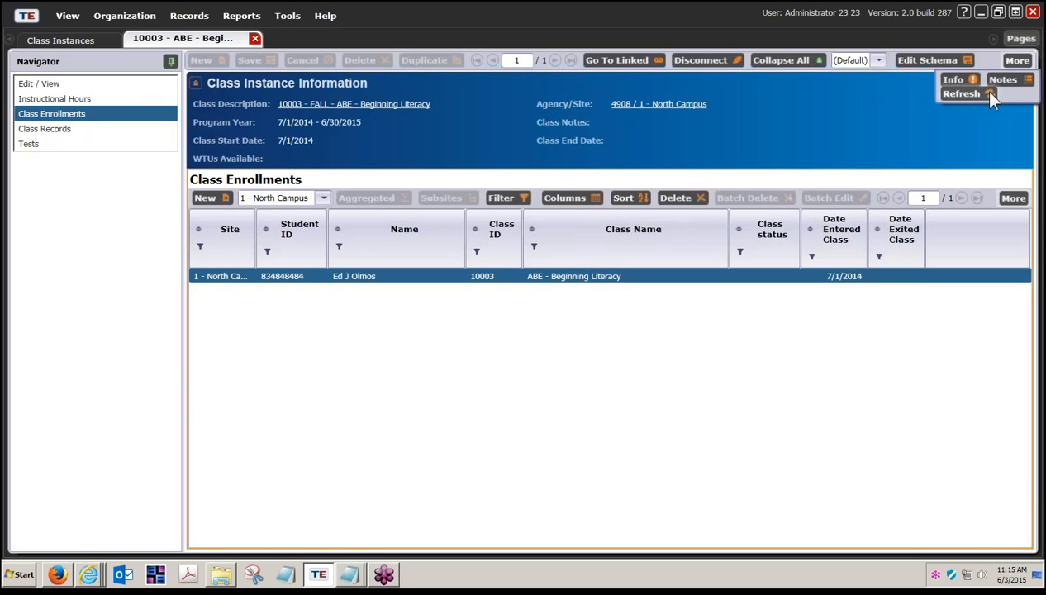
left_click(980, 95)
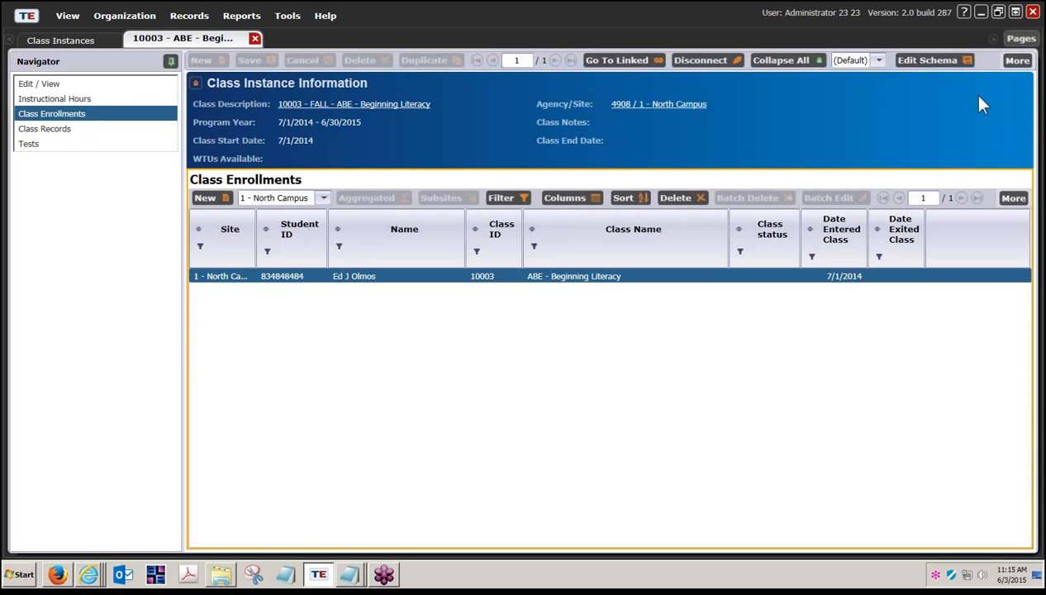
left_click(1014, 199)
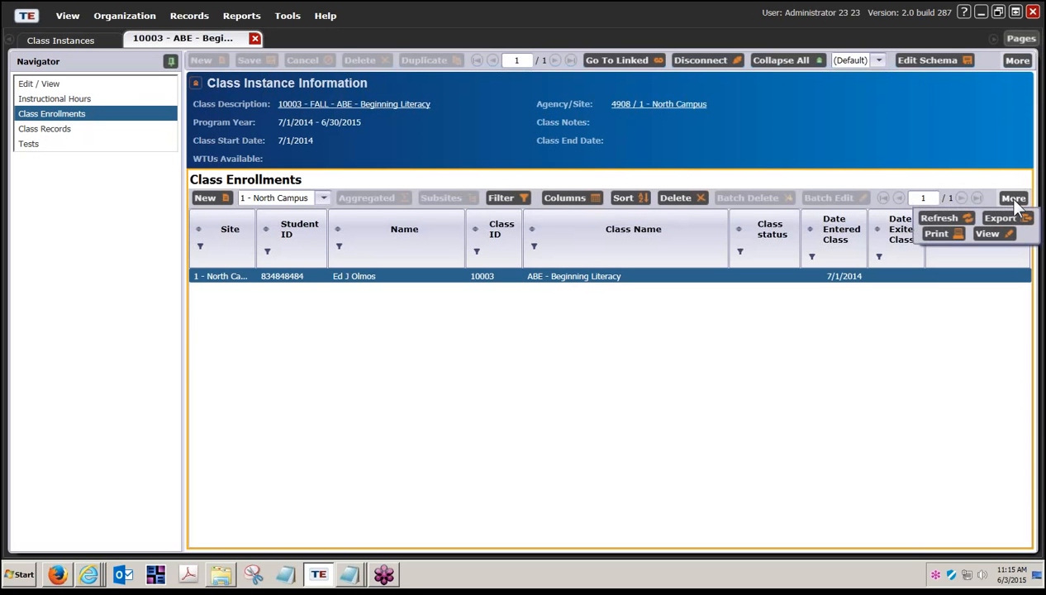
left_click(942, 219)
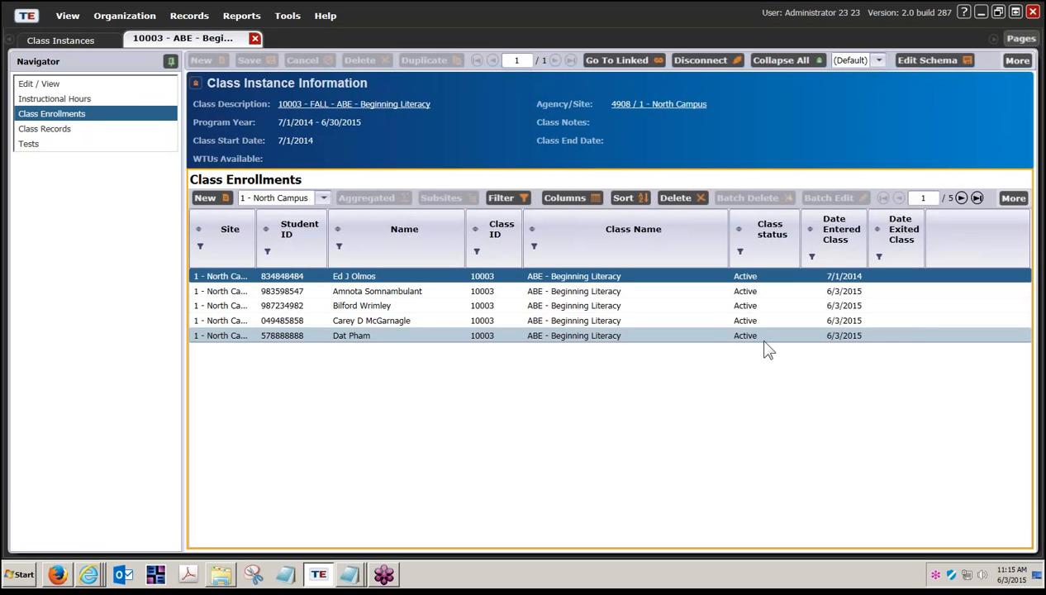
left_click(338, 232)
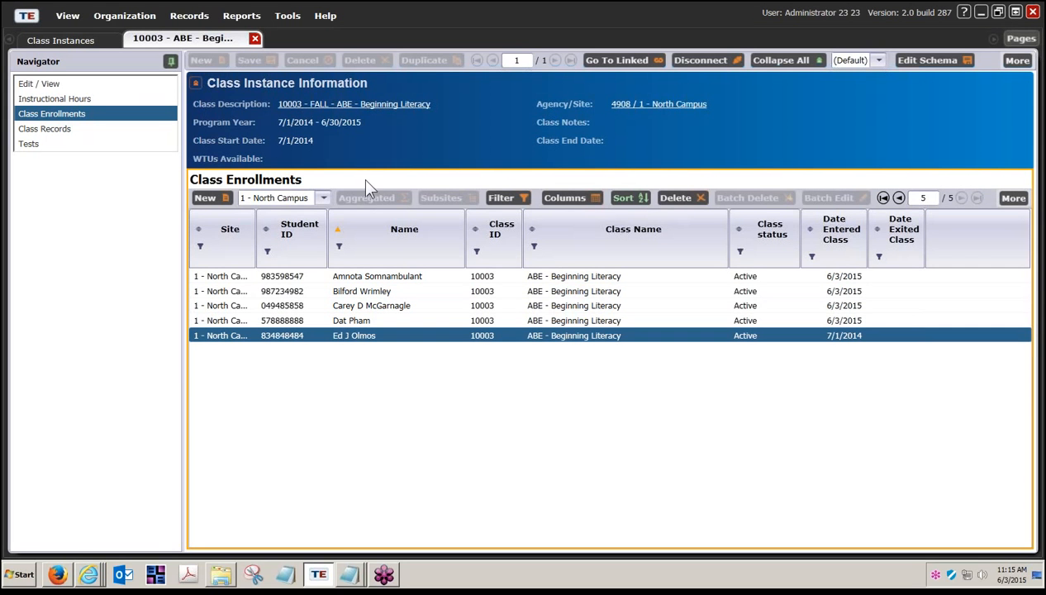
left_click(255, 39)
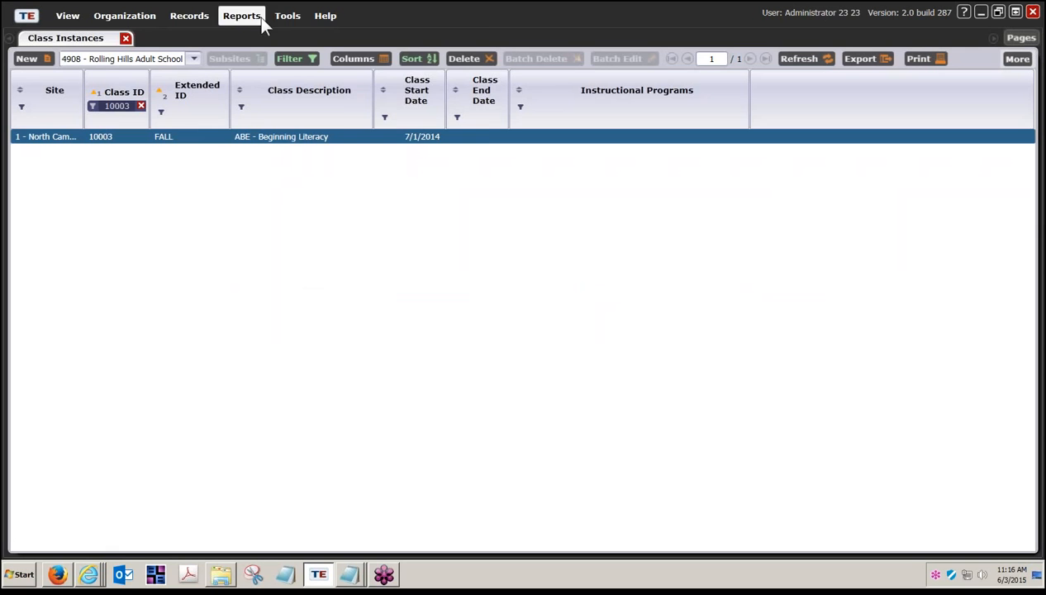
Start a new 3rd Party Import Wizard session for student class status records from a 3rd party system (2050)
left_click(285, 18)
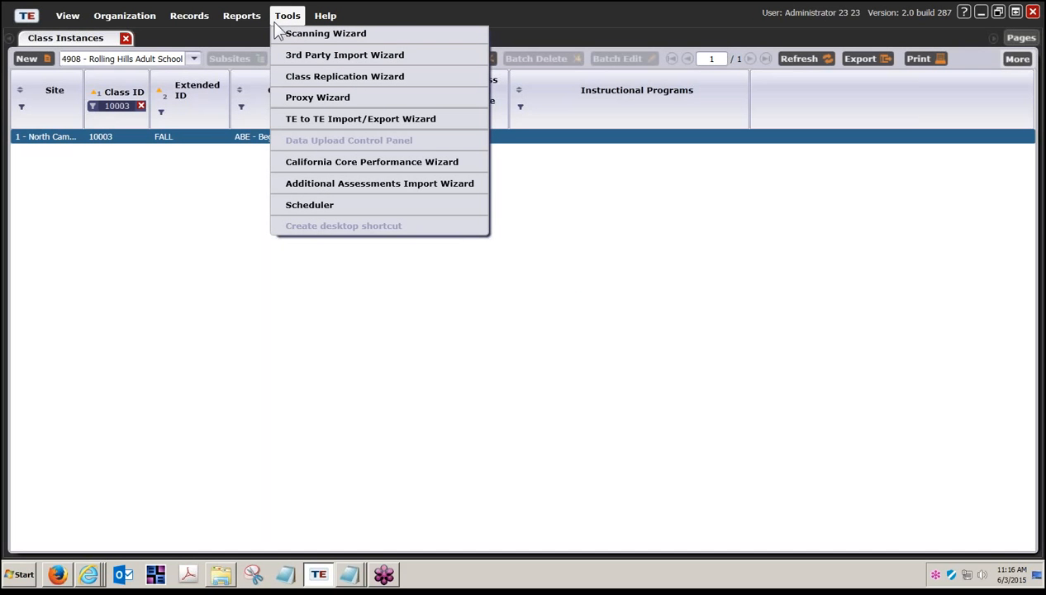
left_click(302, 57)
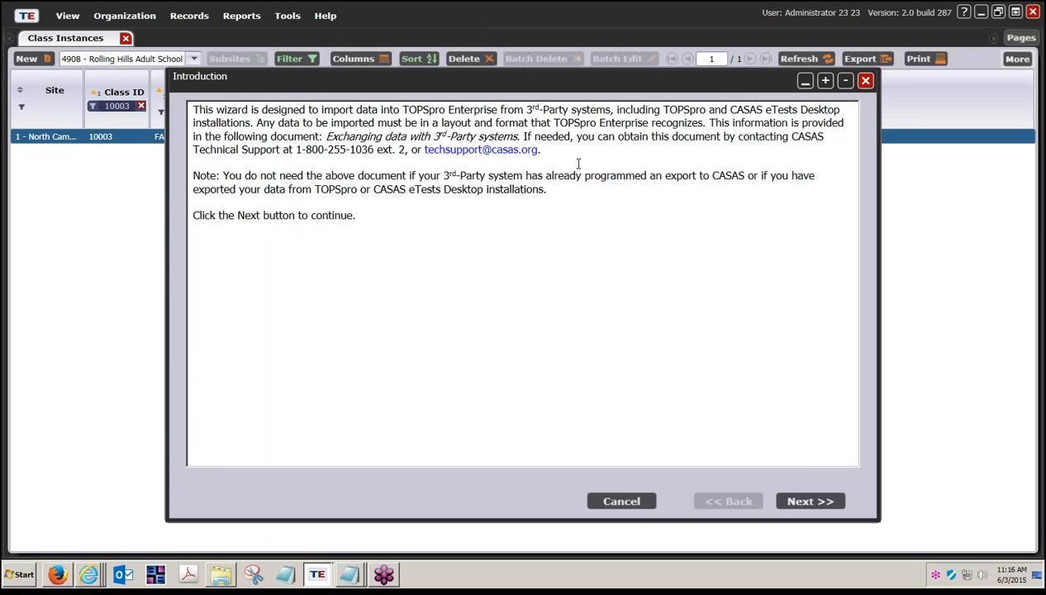
left_click(814, 503)
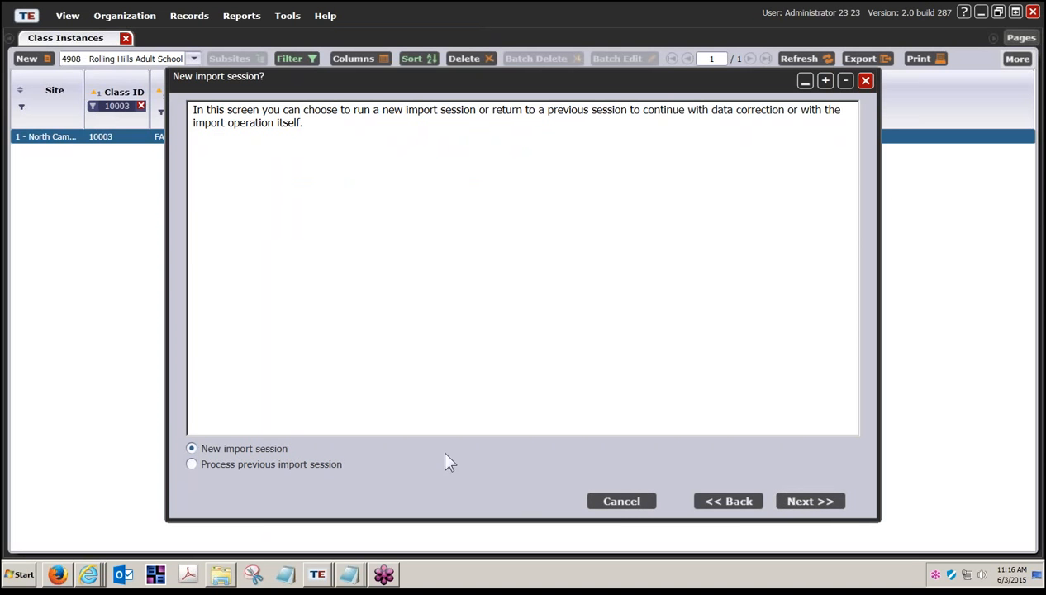
left_click(823, 504)
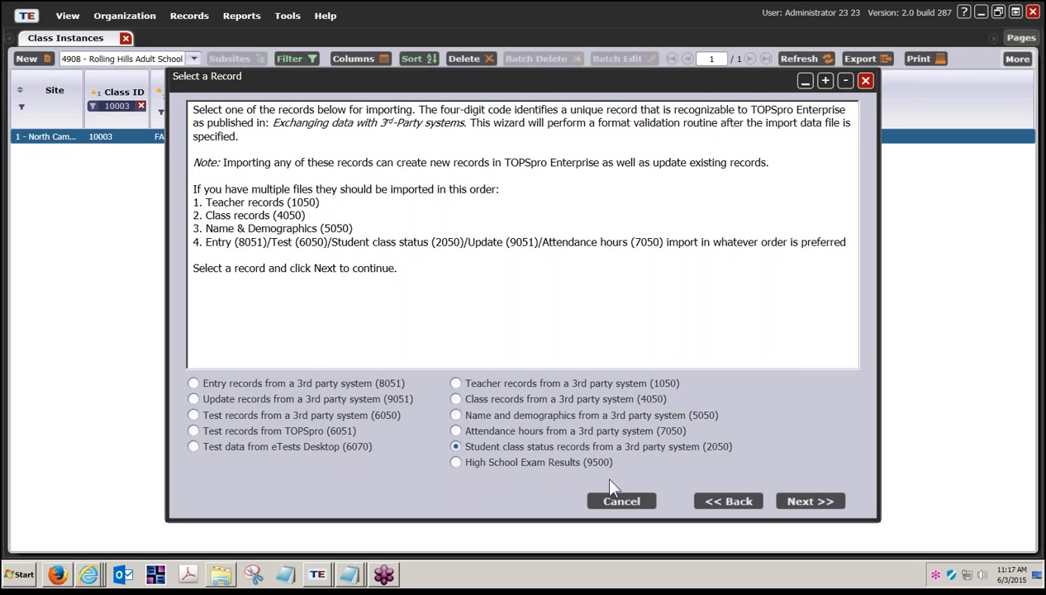
left_click(801, 500)
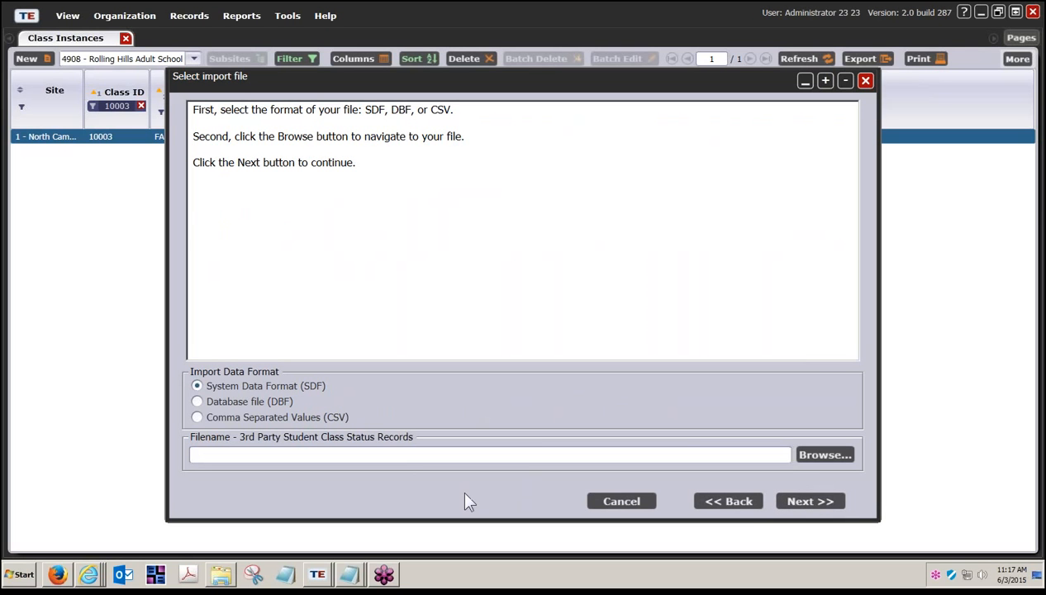
Set the import format to CSV and process the file "Student class status (2050) Import.csv" with the recommended options
left_click(238, 421)
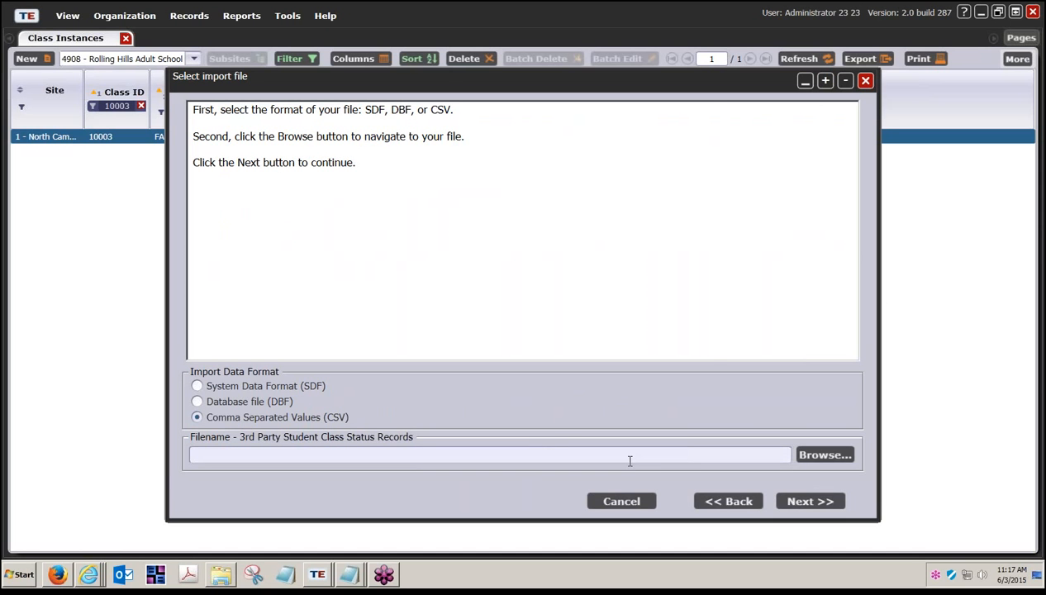
left_click(824, 455)
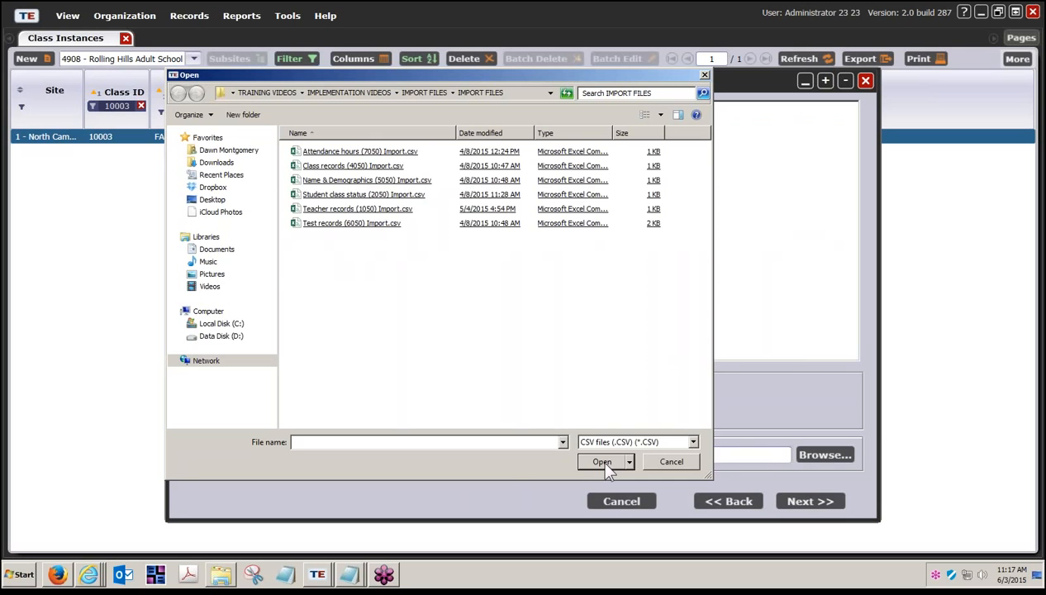
double_click(368, 203)
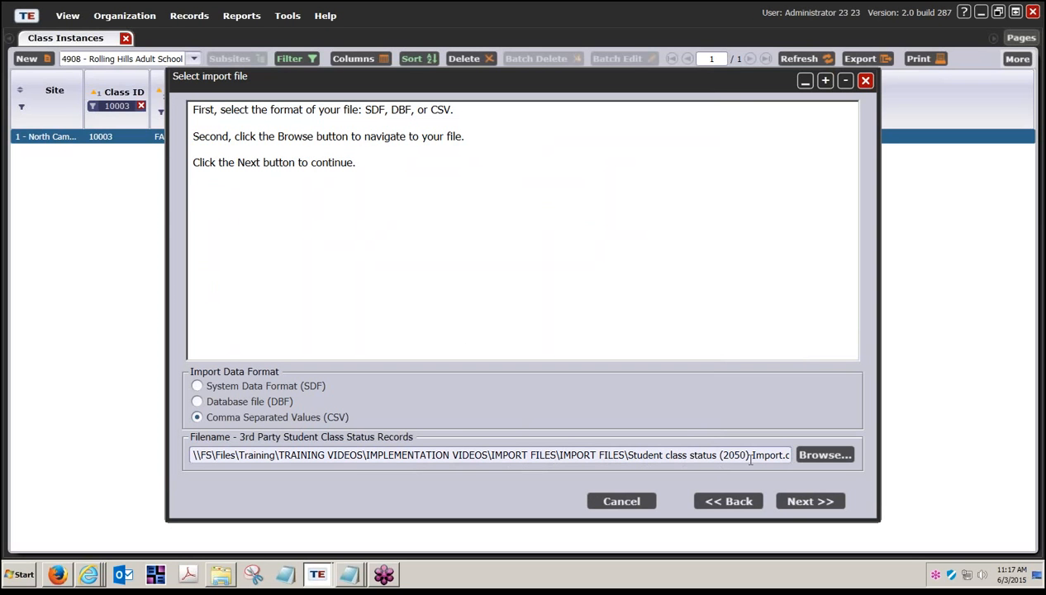
left_click(821, 503)
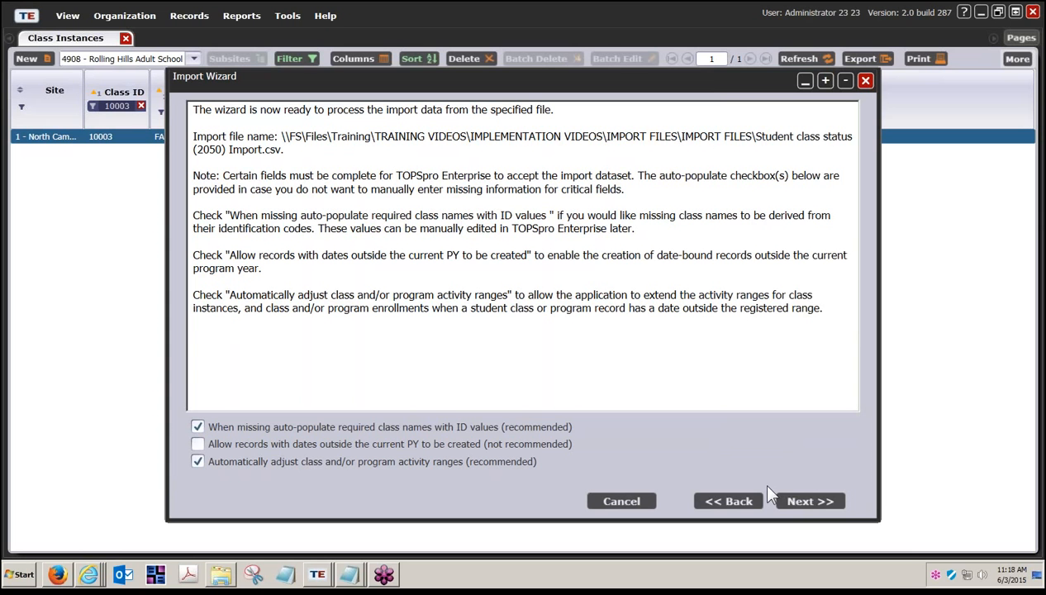
left_click(811, 502)
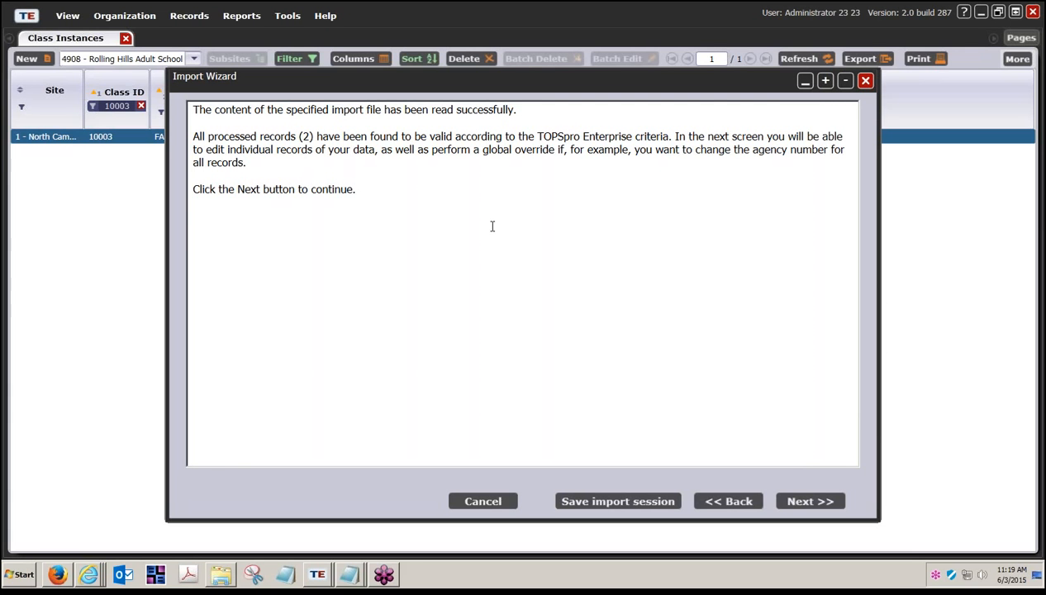
Review the imported records' student and class columns and load the existing data from the server for them
left_click(805, 503)
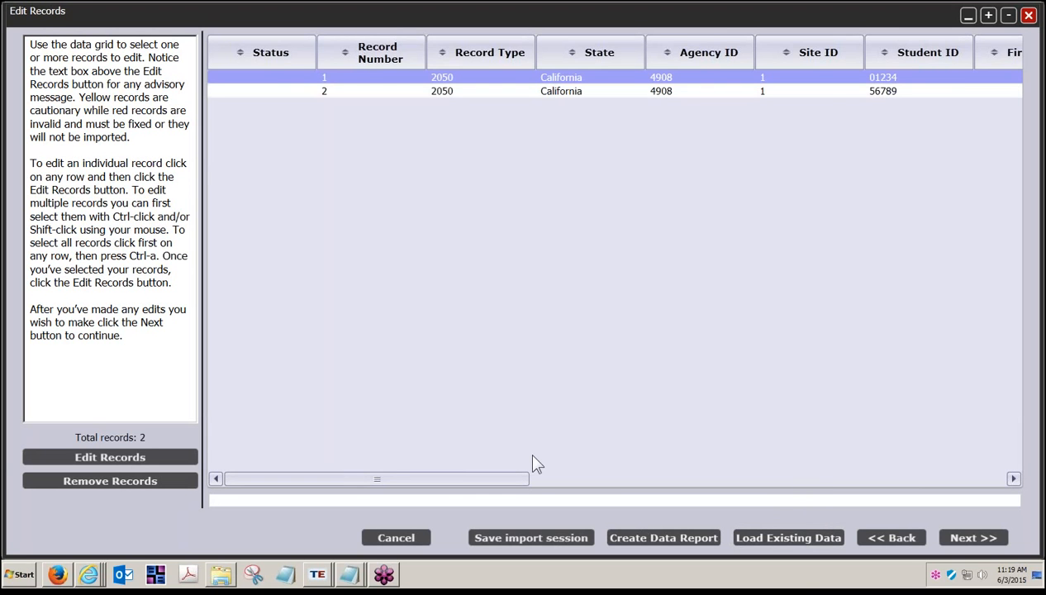
left_click_drag(510, 483, 777, 476)
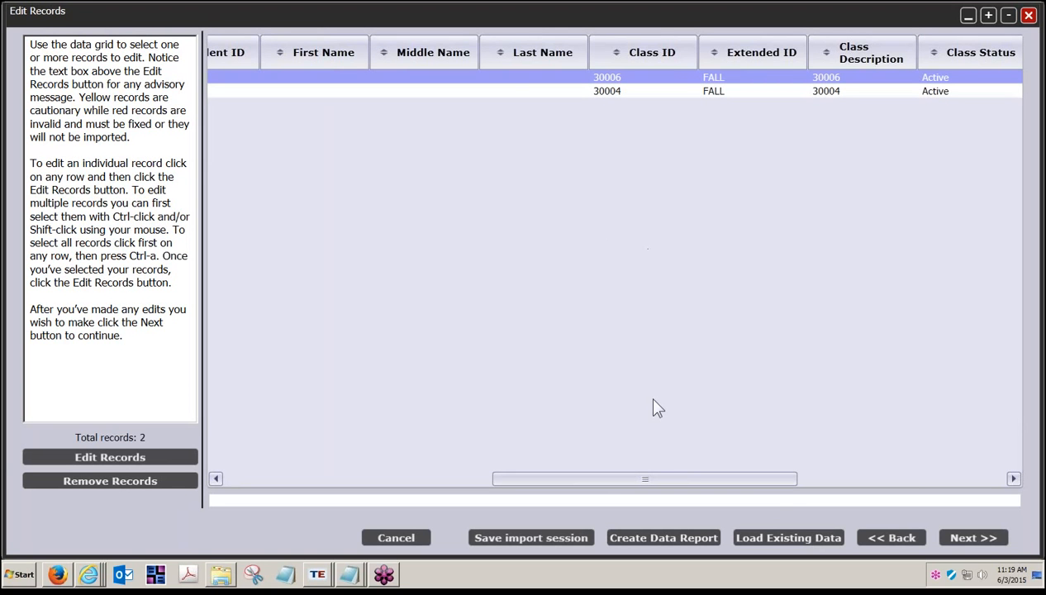
left_click(775, 545)
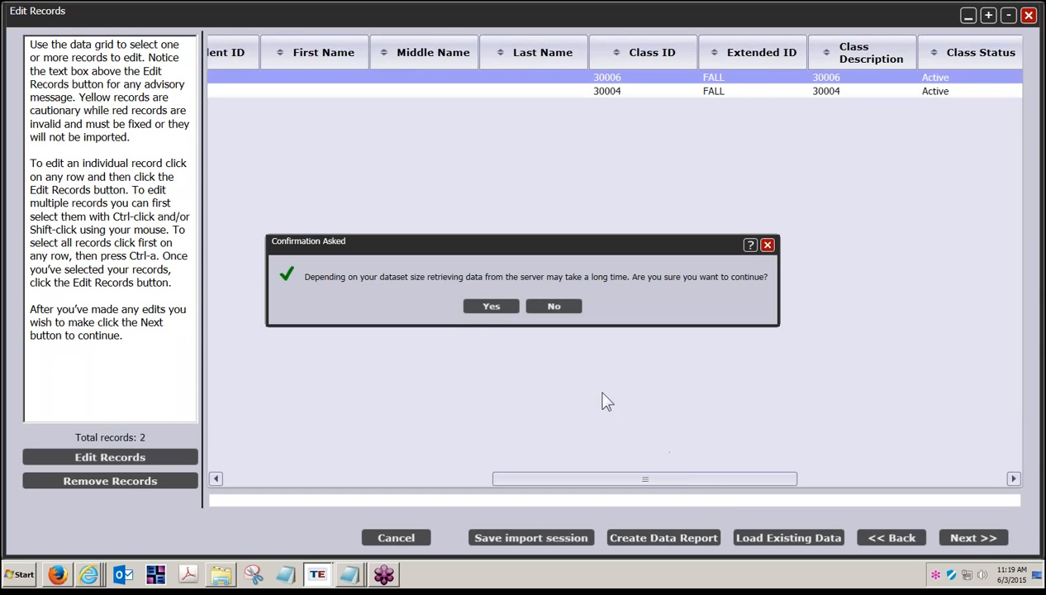
left_click(489, 306)
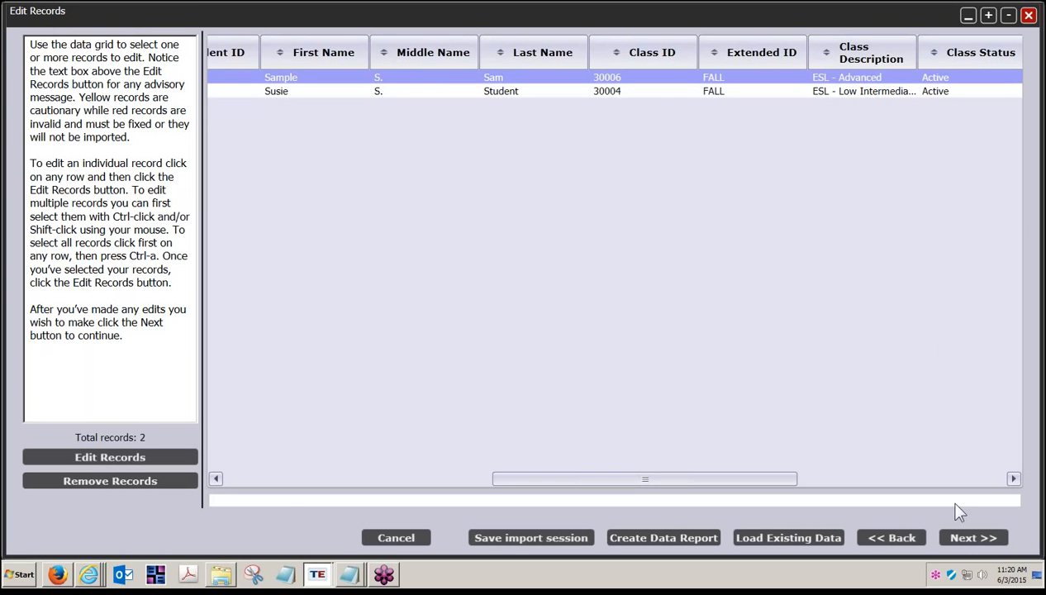
Import the valid student class status records into the database and finish the wizard
left_click(972, 538)
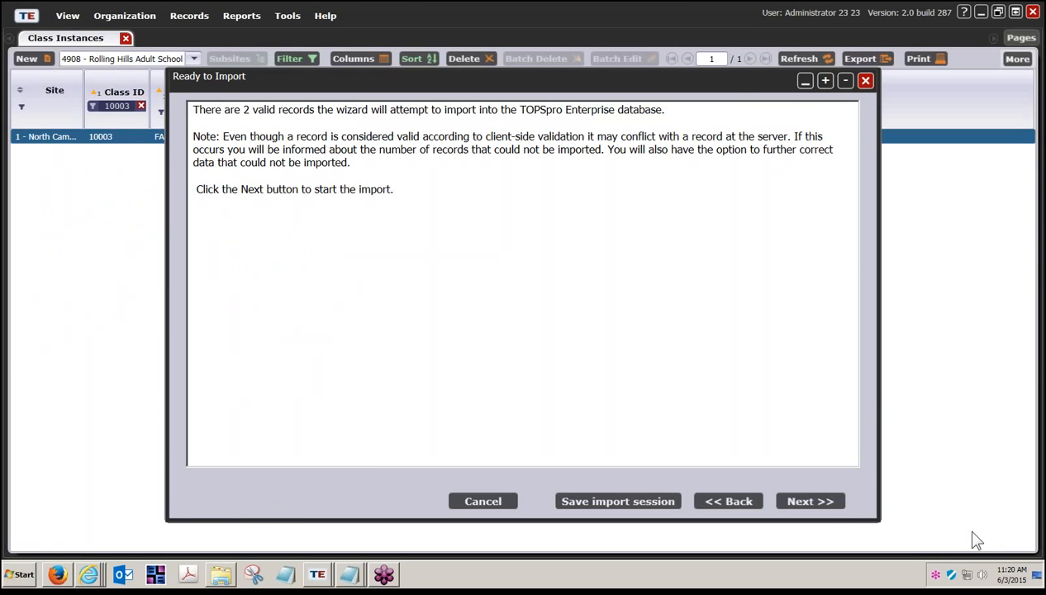
left_click(823, 506)
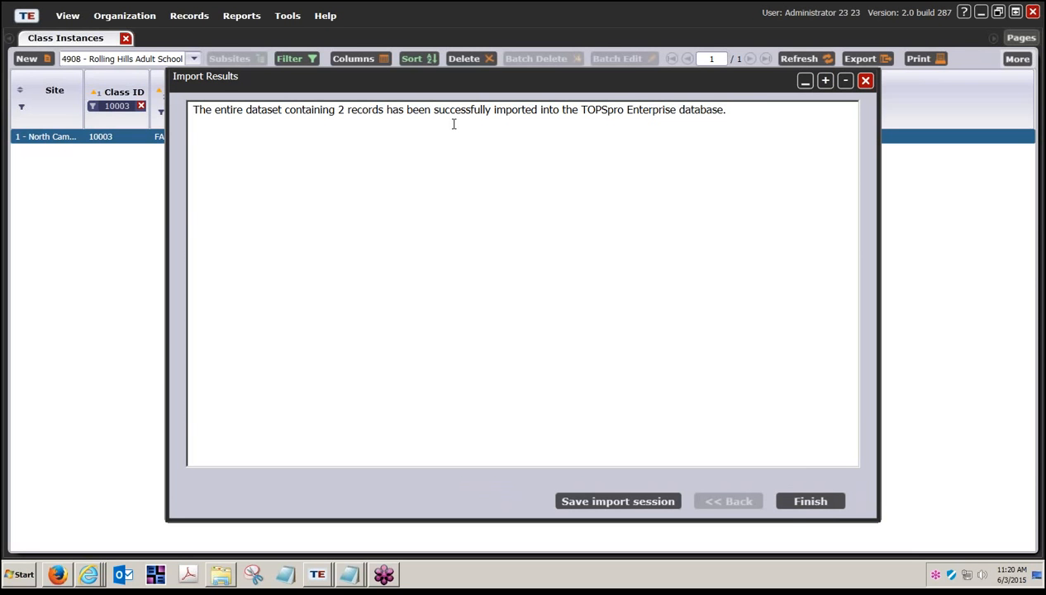
left_click(809, 501)
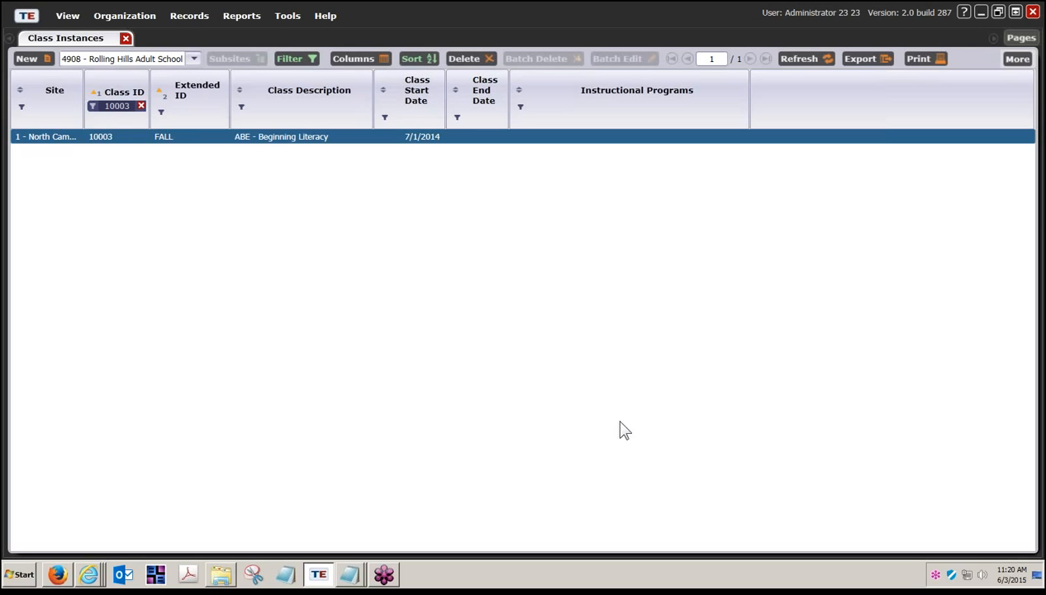
Show the Class Enrollments child lister for class 10003 and select the four enrollments entered on 6/3/2015
left_click(1022, 60)
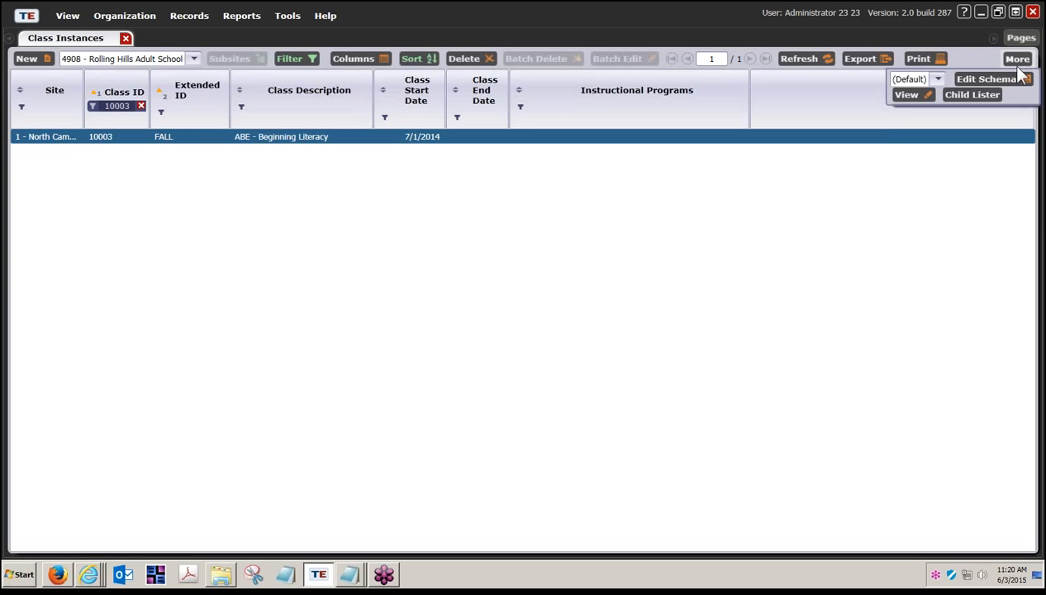
left_click(978, 94)
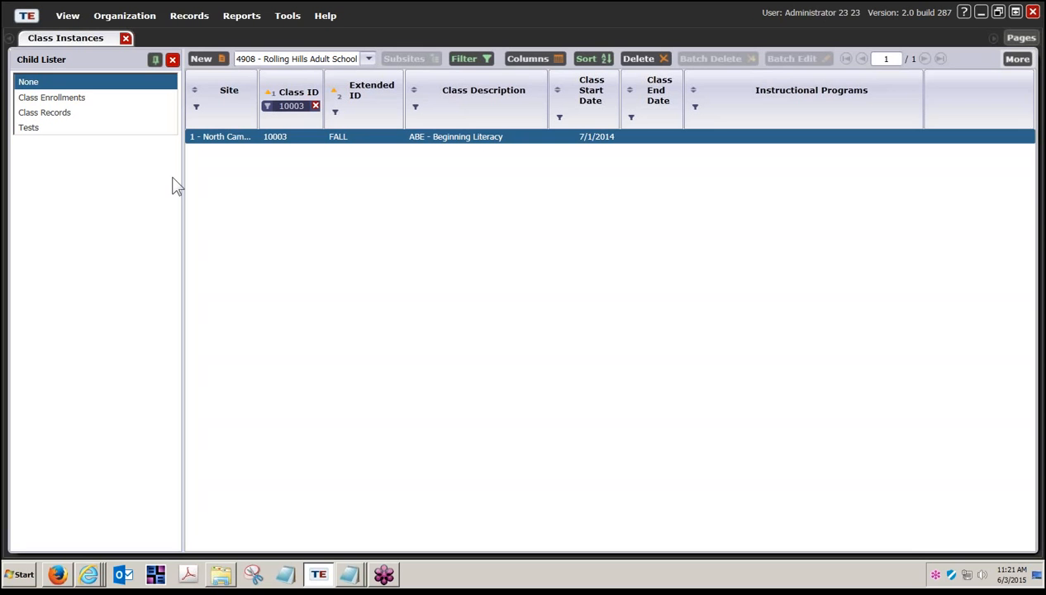
left_click(58, 98)
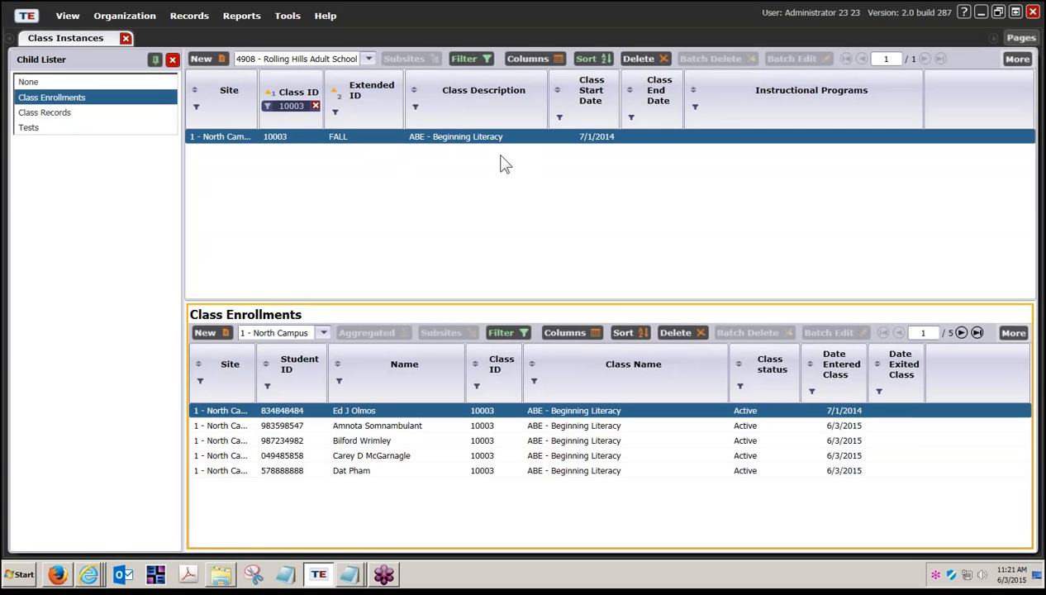
left_click(489, 428)
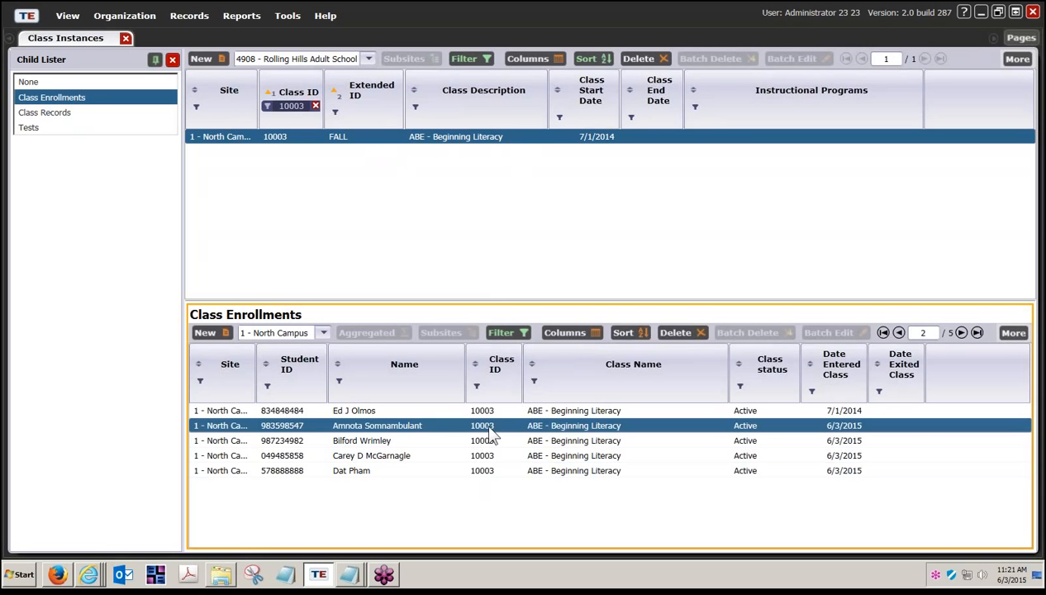
left_click(484, 471, "shift")
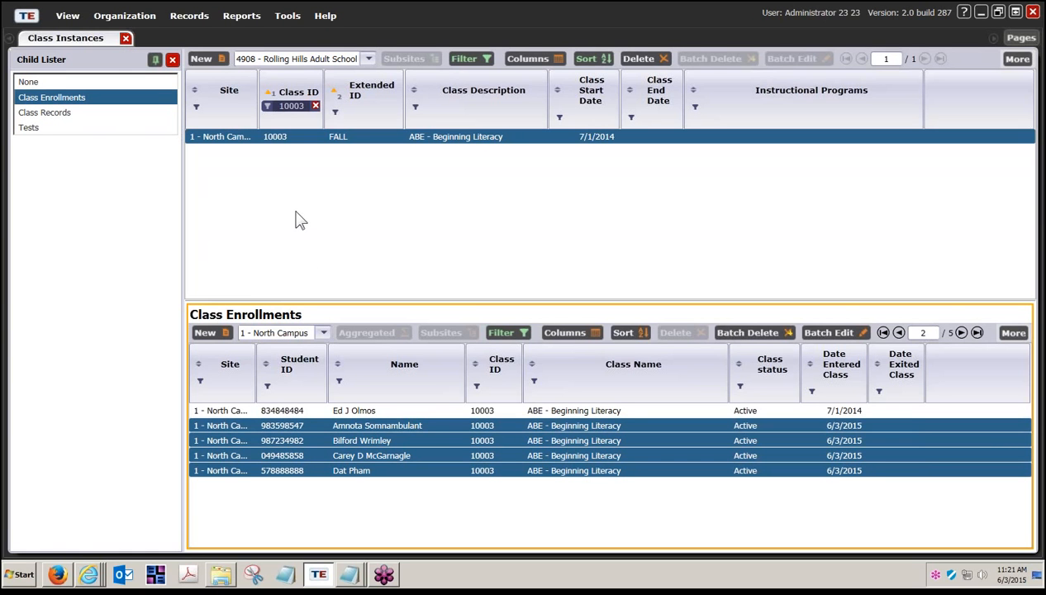
Remove the Class ID filter from the class instances and filter them by Extended ID starting with FALL
left_click(314, 108)
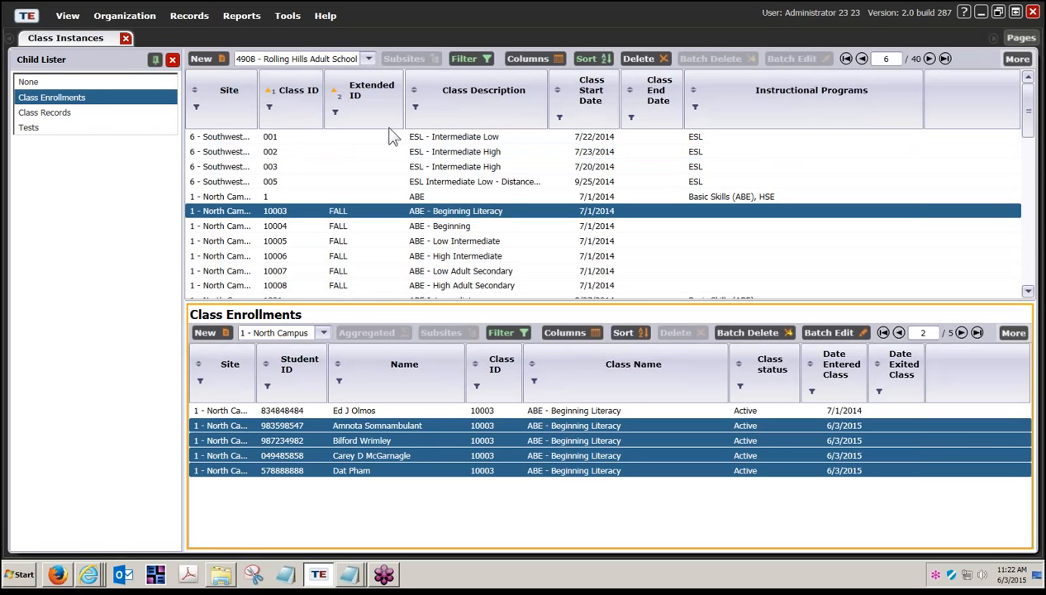
left_click(335, 114)
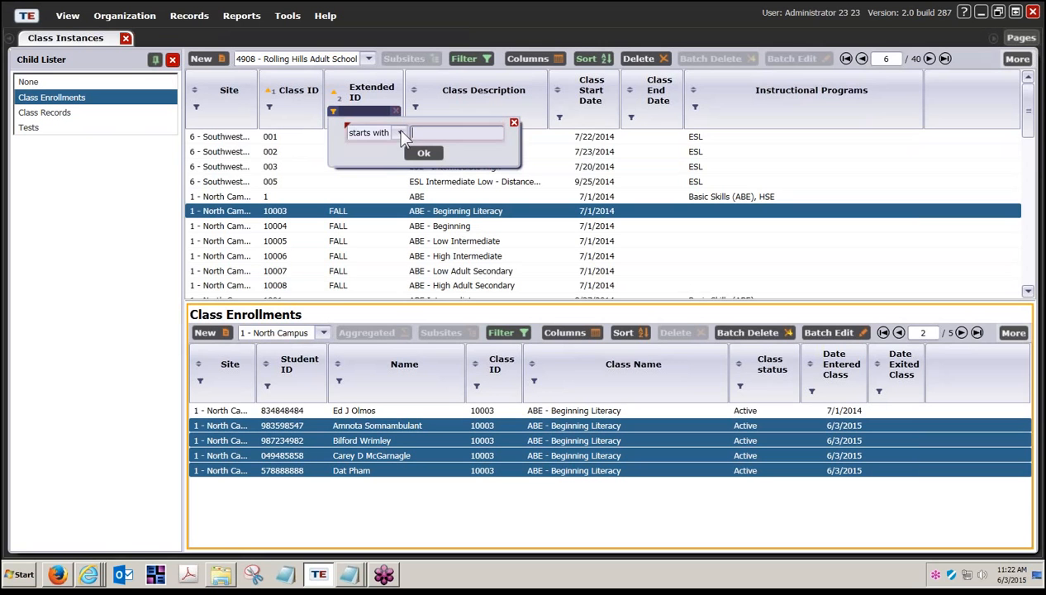
type("FALL")
left_click(423, 152)
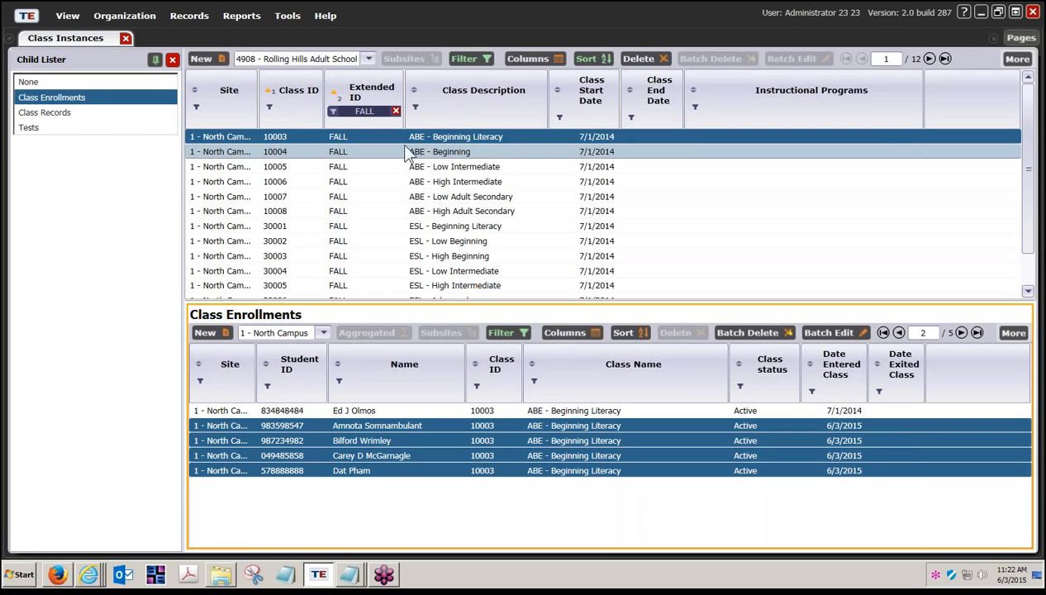
Check the class enrollments of FALL classes 30004 and 30006, and the Tests child lister of class 30006
left_click(304, 271)
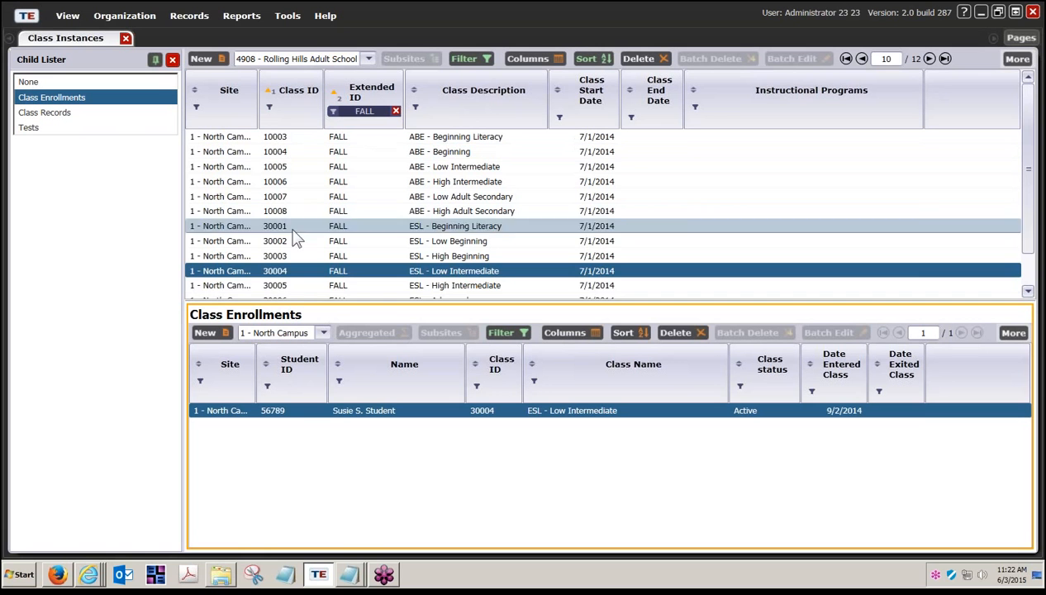
scroll(288, 279, "down", 1)
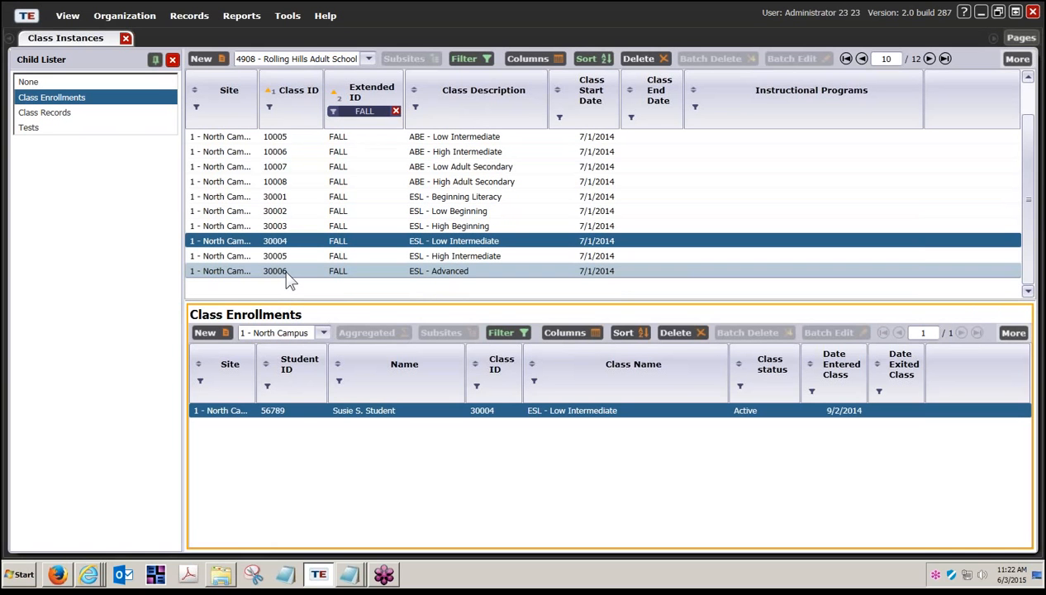
left_click(287, 272)
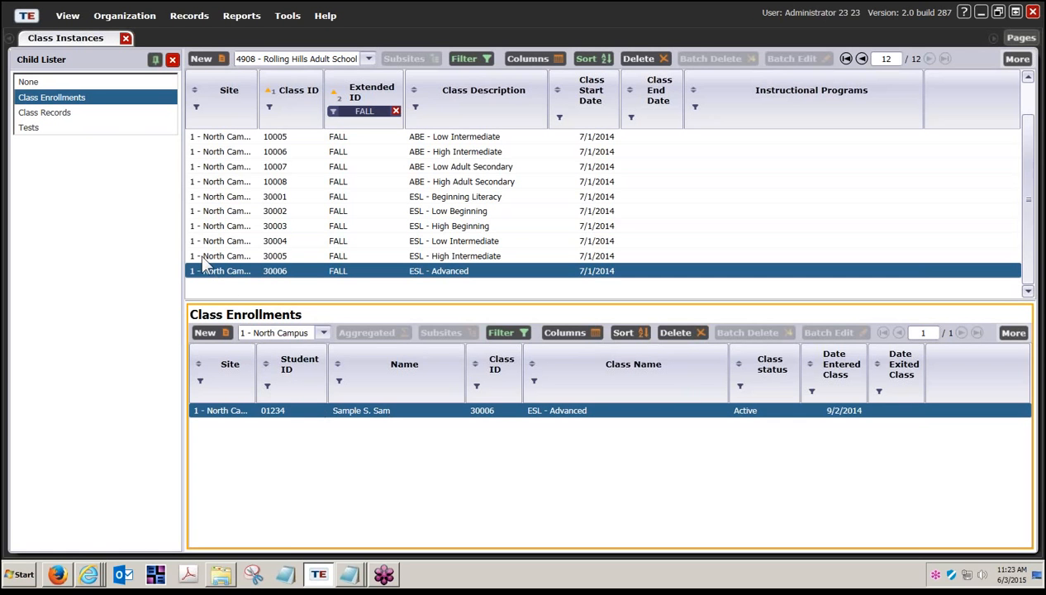
left_click(94, 132)
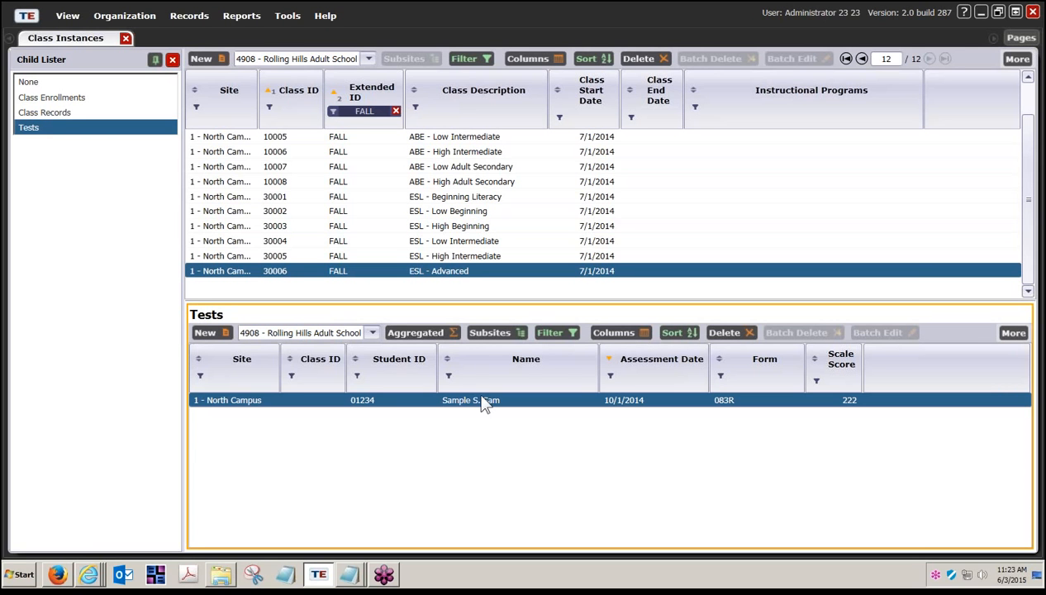
Check the tests listed for FALL classes 30004 and 10003 in the Tests child lister
left_click(300, 242)
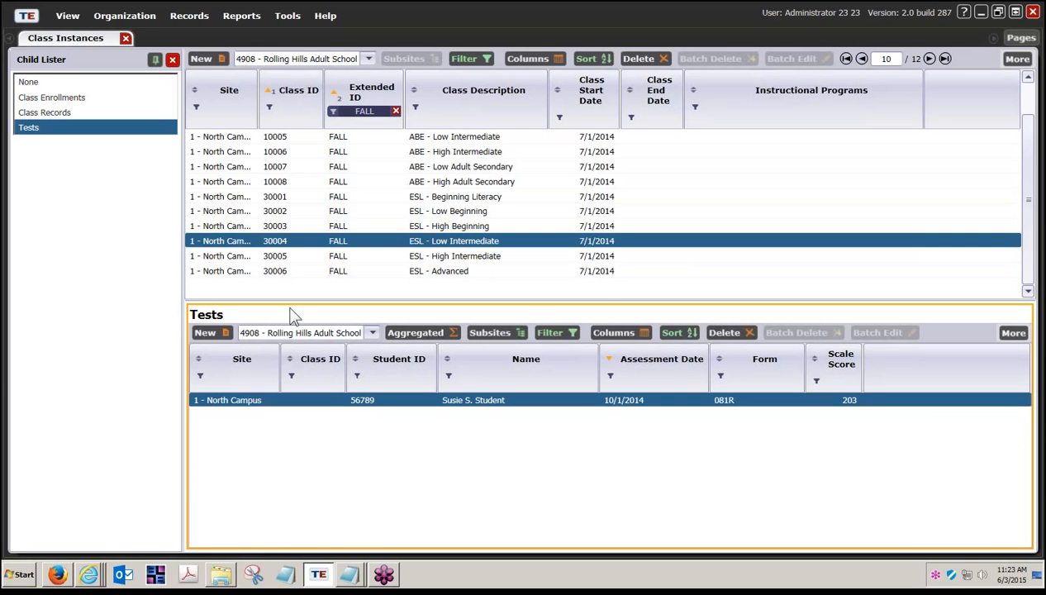
scroll(280, 198, "up", 2)
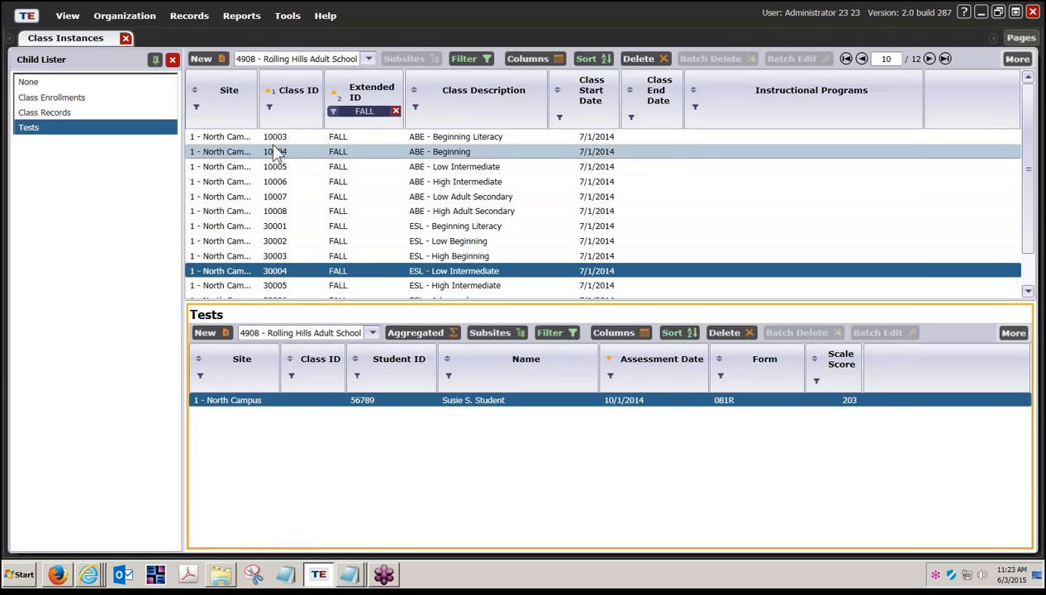
left_click(275, 142)
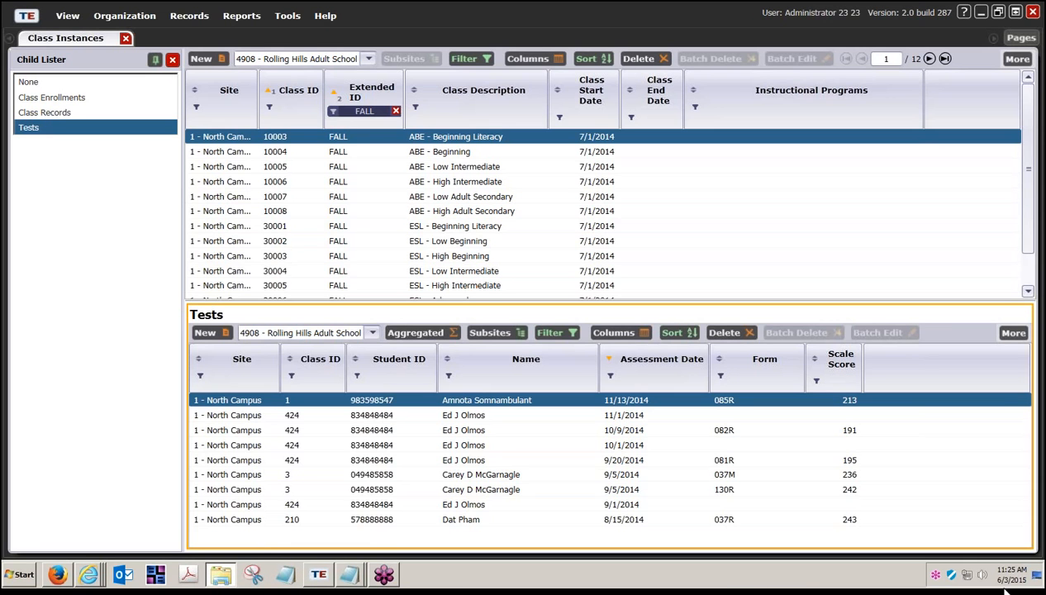
Open the IMPORT FILES shortcut from the desktop, view its IMPORT FILES subfolder, and go into the IIMPORT TEMPLATES folder
left_click(1034, 575)
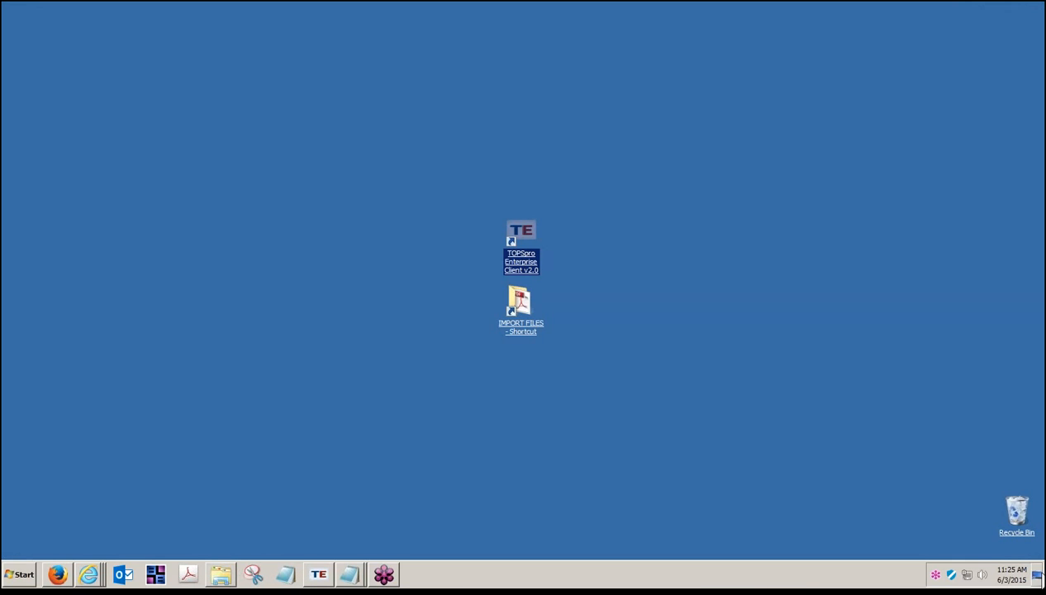
double_click(514, 324)
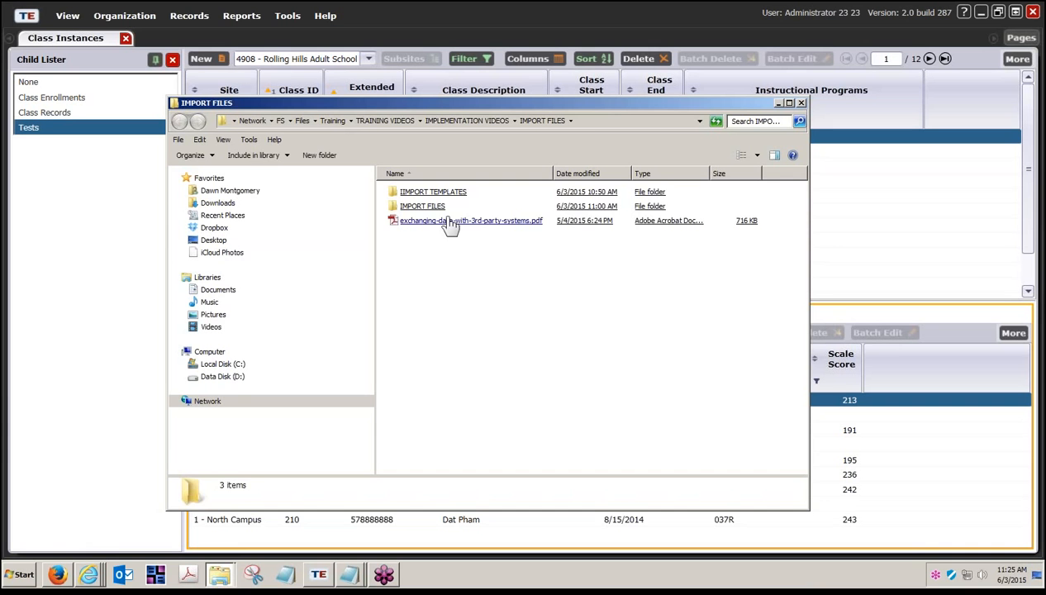
double_click(422, 206)
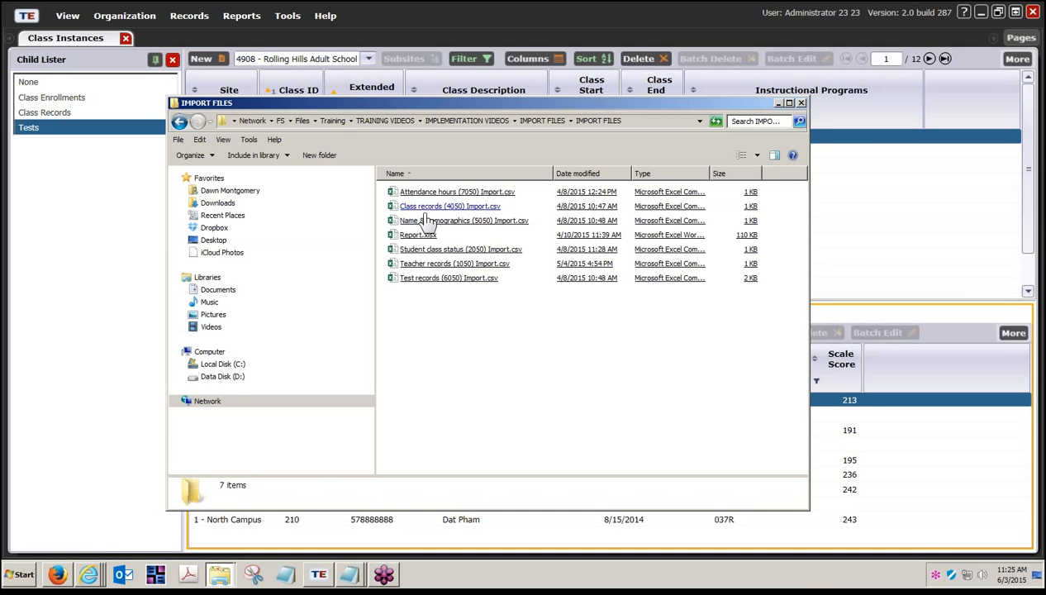
left_click(541, 121)
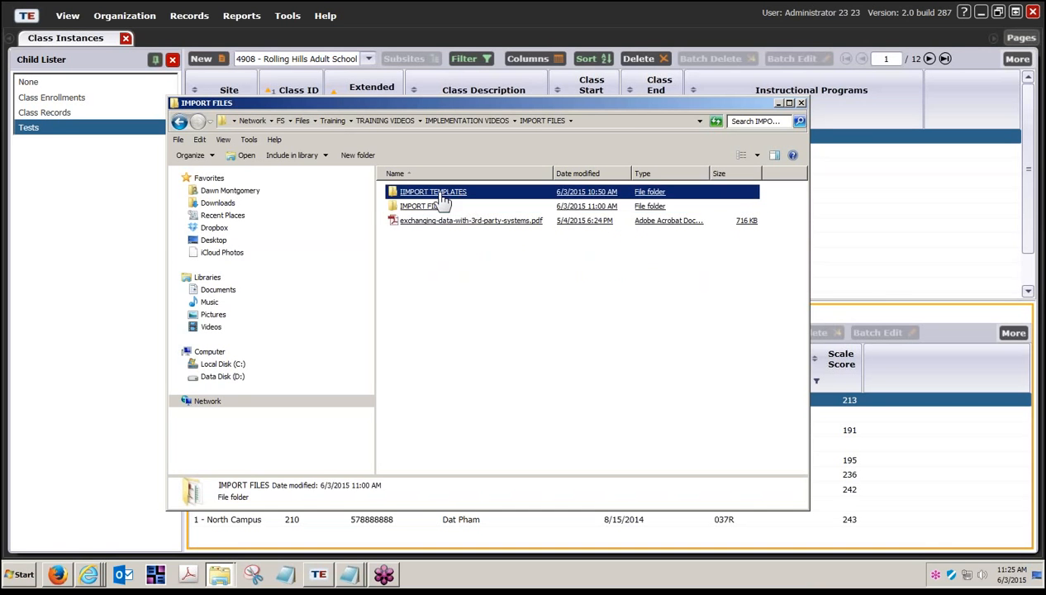
double_click(442, 194)
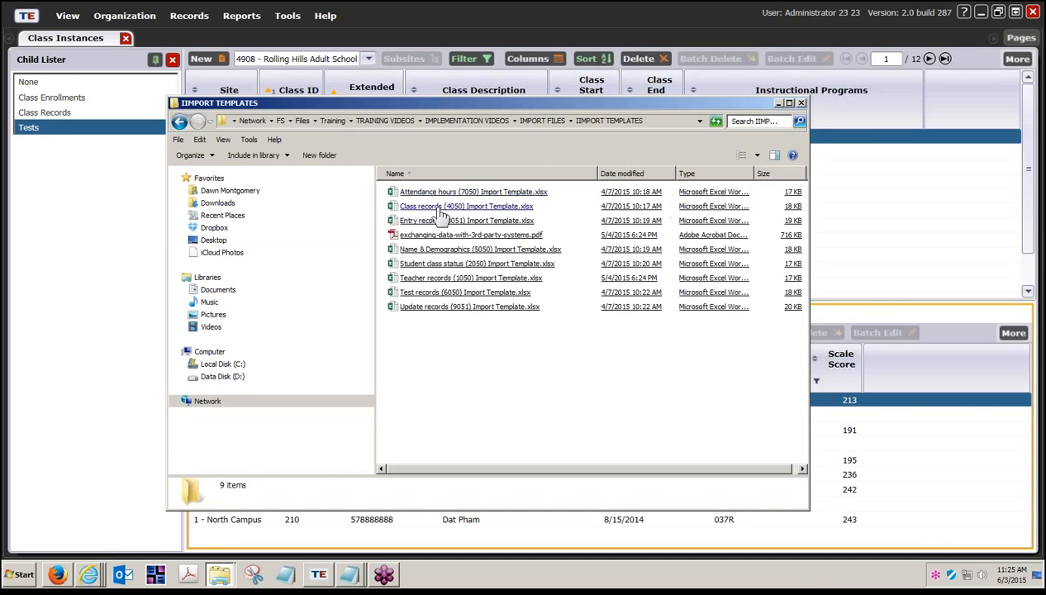
Point out the Test, Update and Teacher records templates, and open Student class status (2050) Import Template.xlsx in Excel
left_click(453, 295)
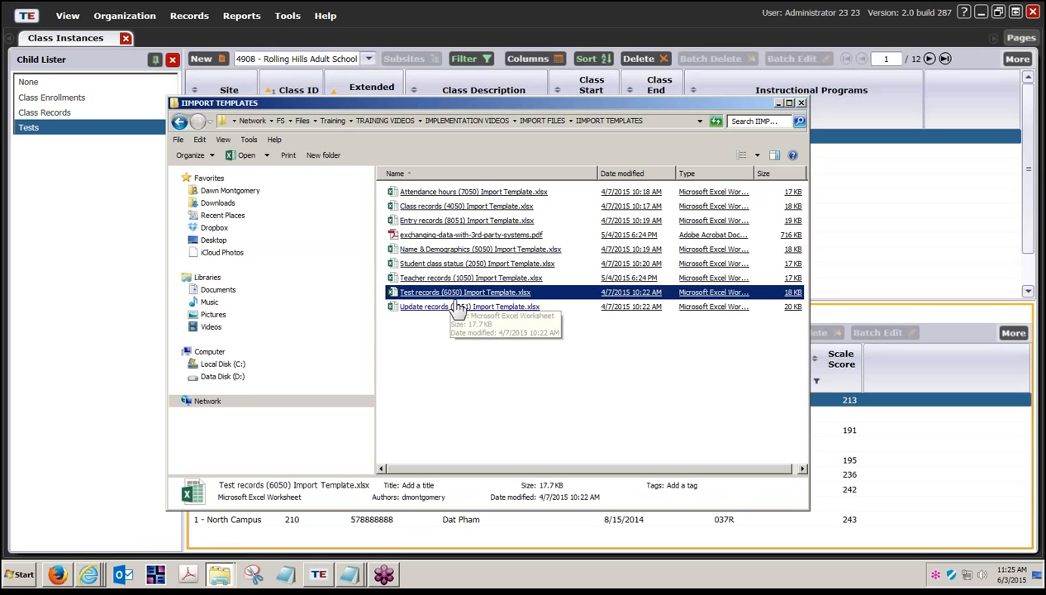
left_click(458, 307)
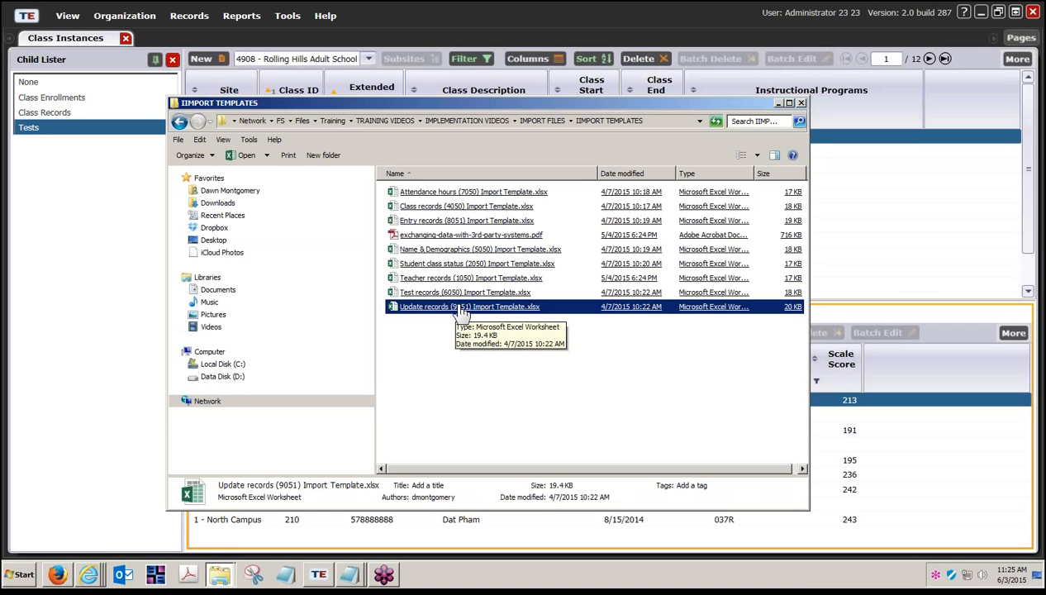
left_click(462, 279)
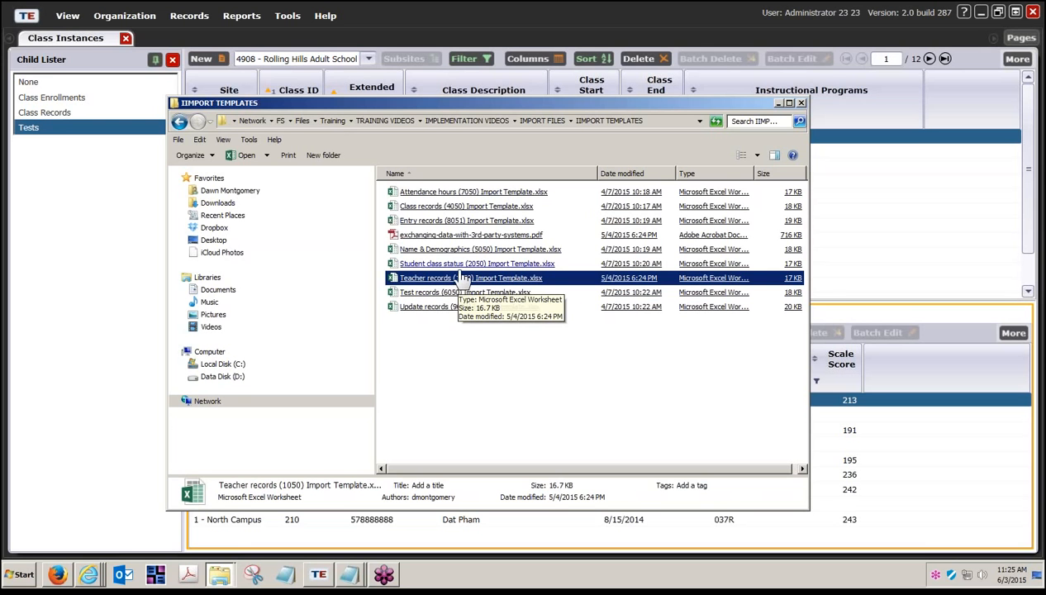
left_click(464, 266)
double_click(463, 266)
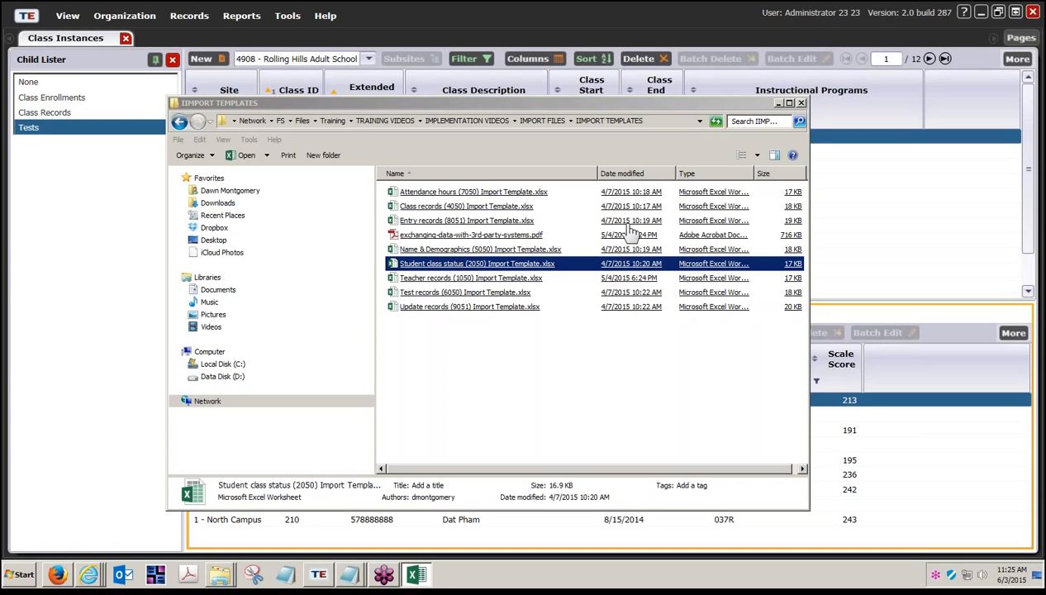
left_click_drag(1044, 181, 714, 3)
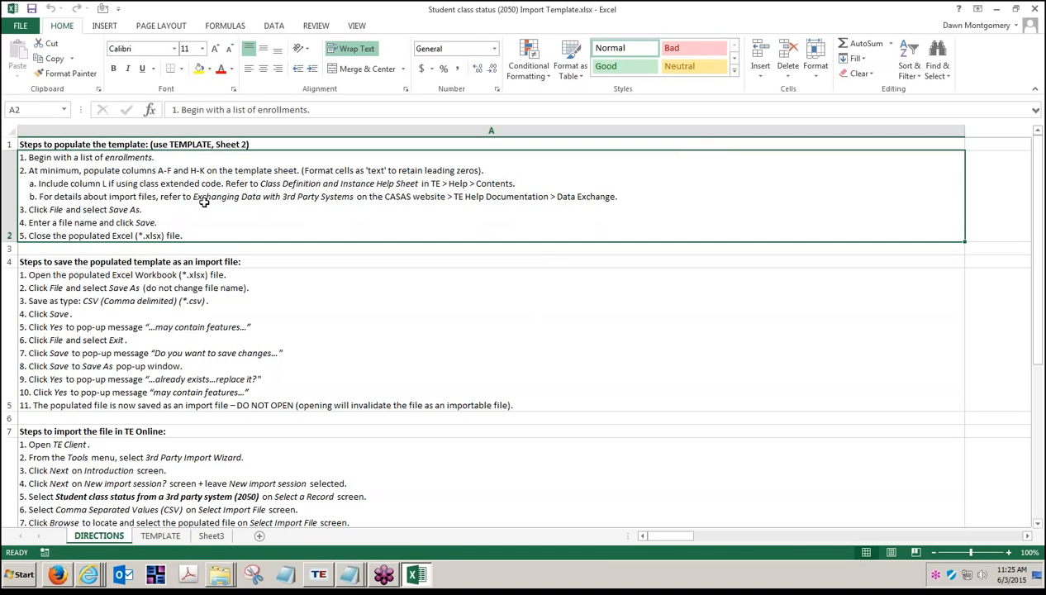
Review the DIRECTIONS sheet's sections on saving the template as an import file, importing it in TE Online, and confirming the import
left_click(197, 332)
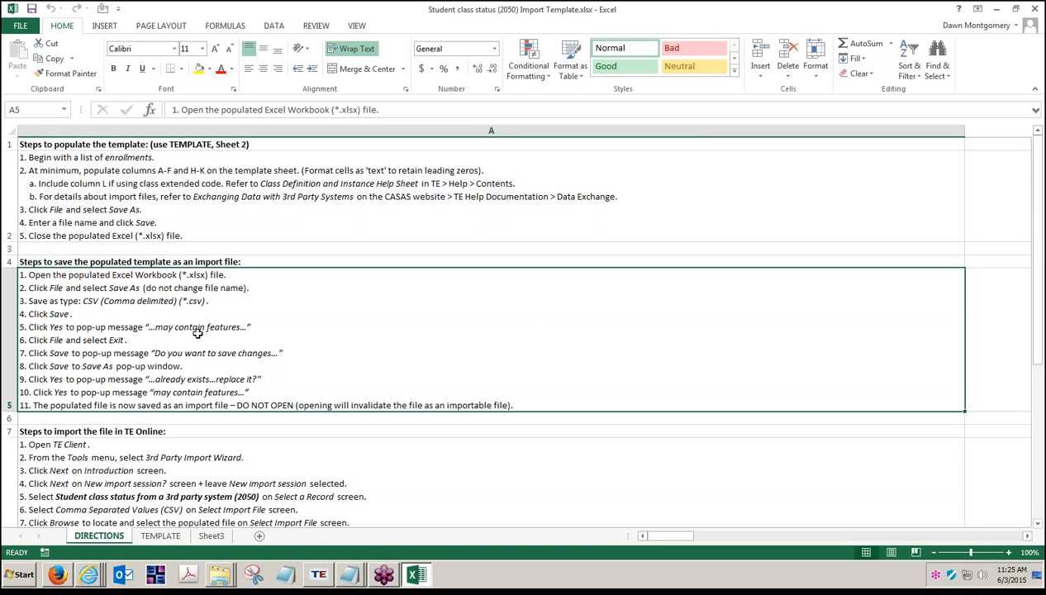
left_click(181, 469)
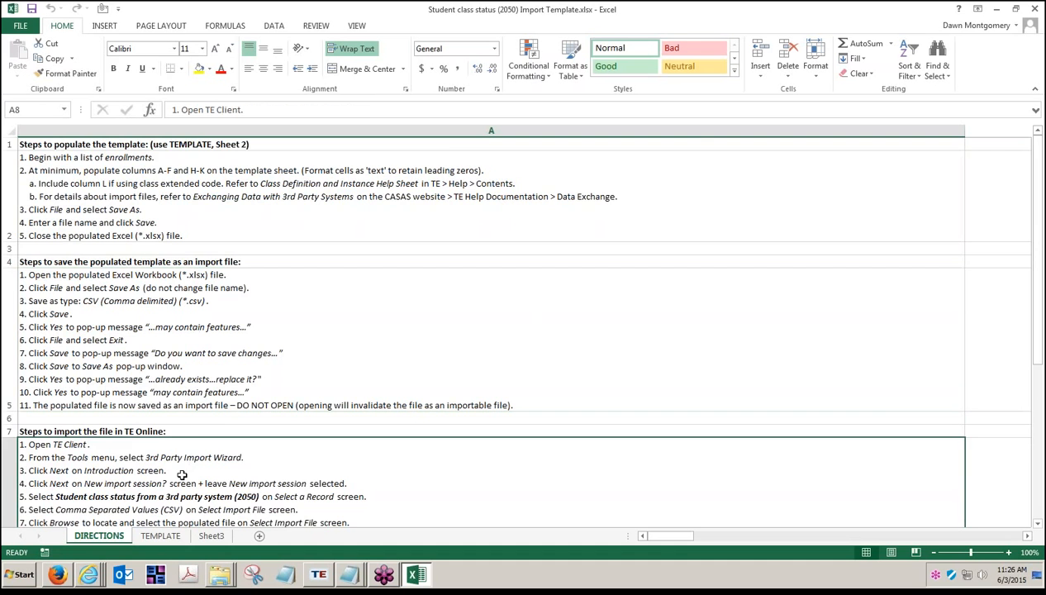
scroll(182, 470, "down", 3)
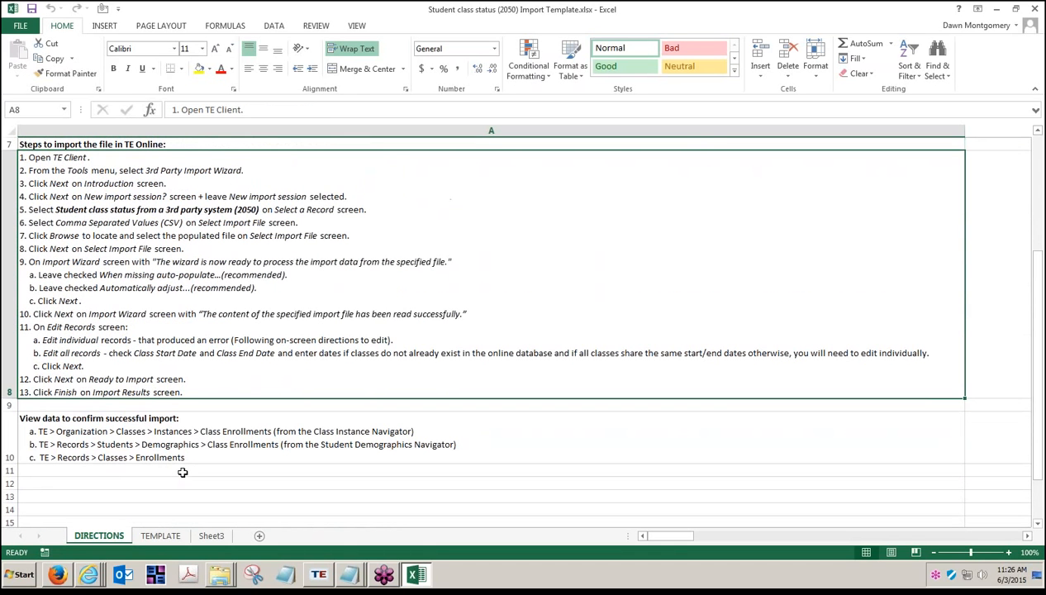
left_click(114, 421)
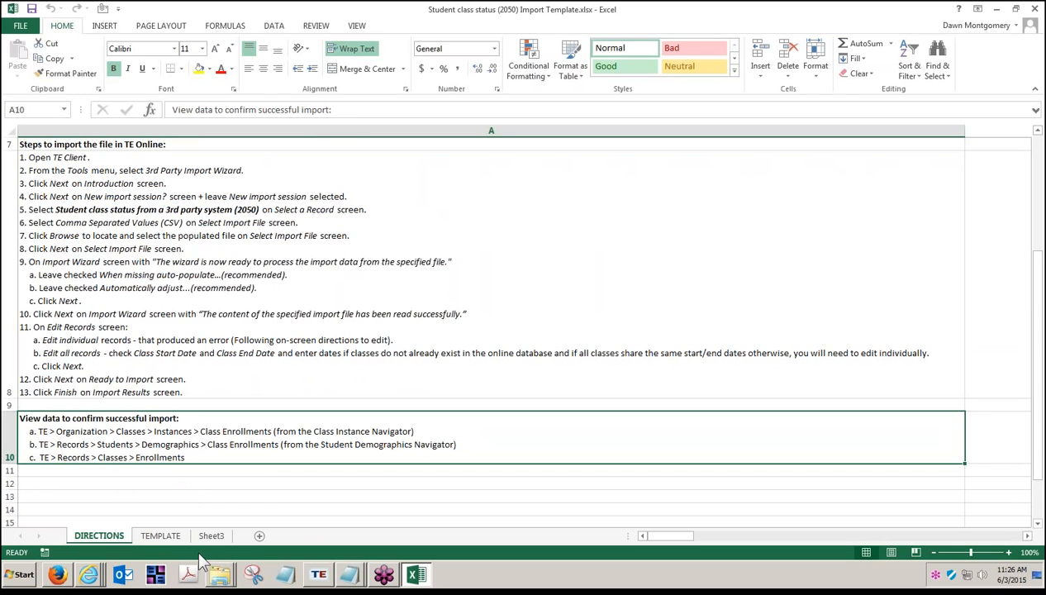
View the TEMPLATE sheet of the student class status workbook, close the workbook, and return to TOPSpro Enterprise
left_click(160, 535)
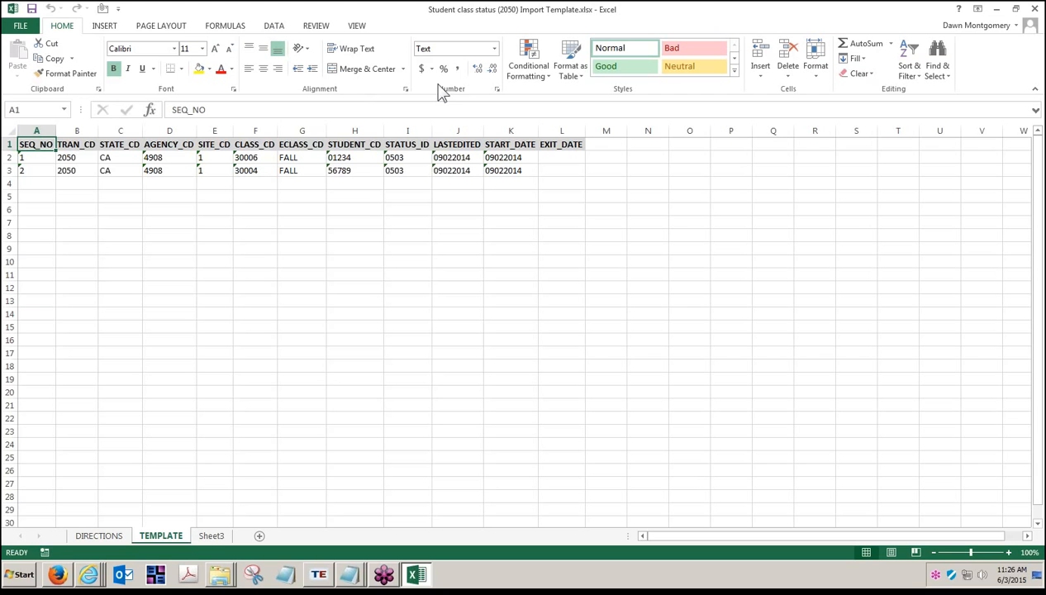
left_click(1035, 9)
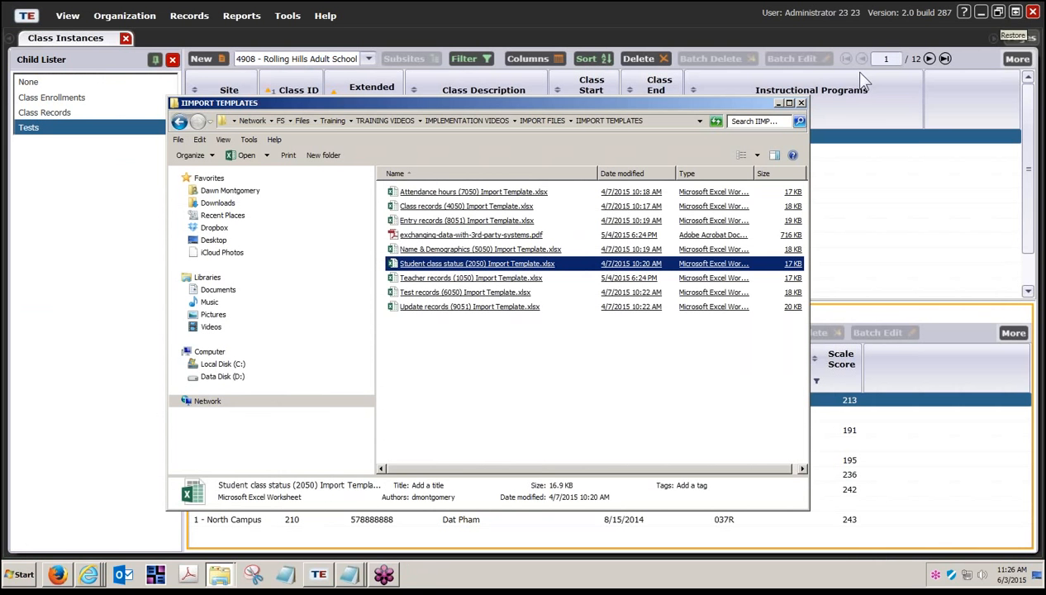
left_click(791, 97)
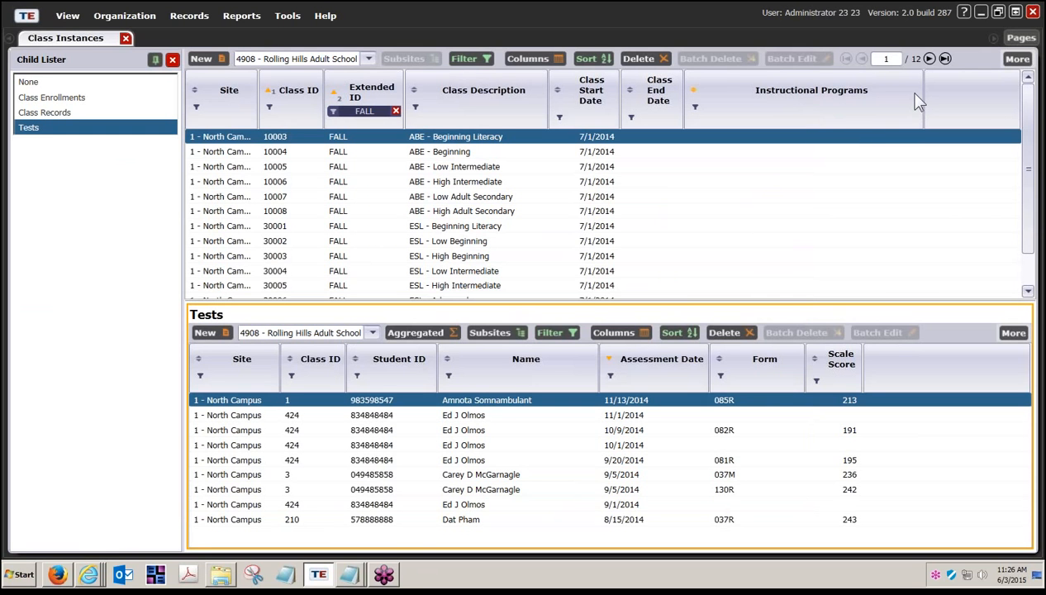
Close all open pages, disconnect from the server, and exit TOPSpro Enterprise
left_click(1021, 38)
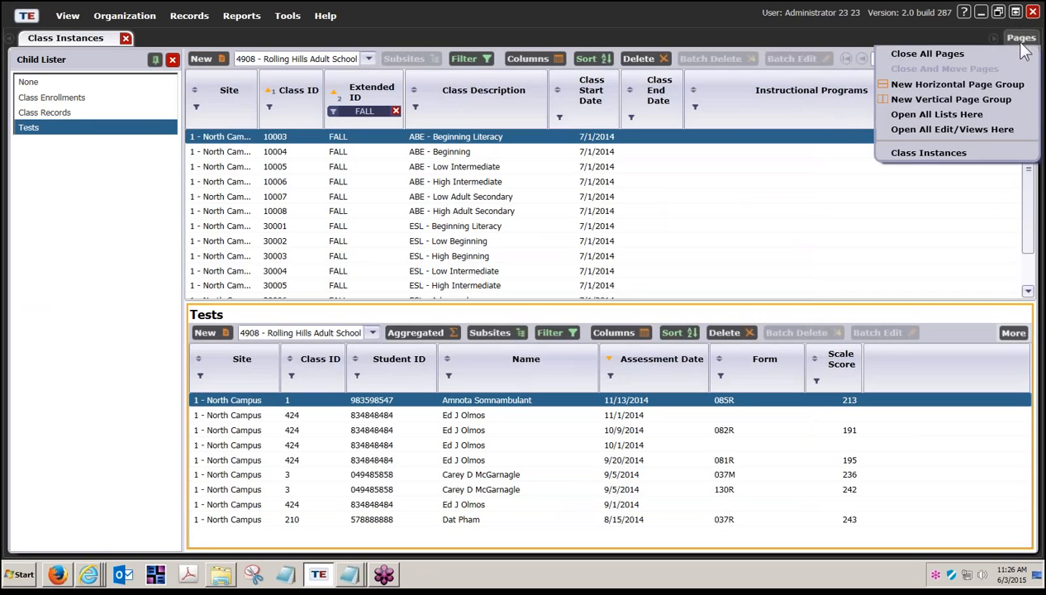
left_click(937, 60)
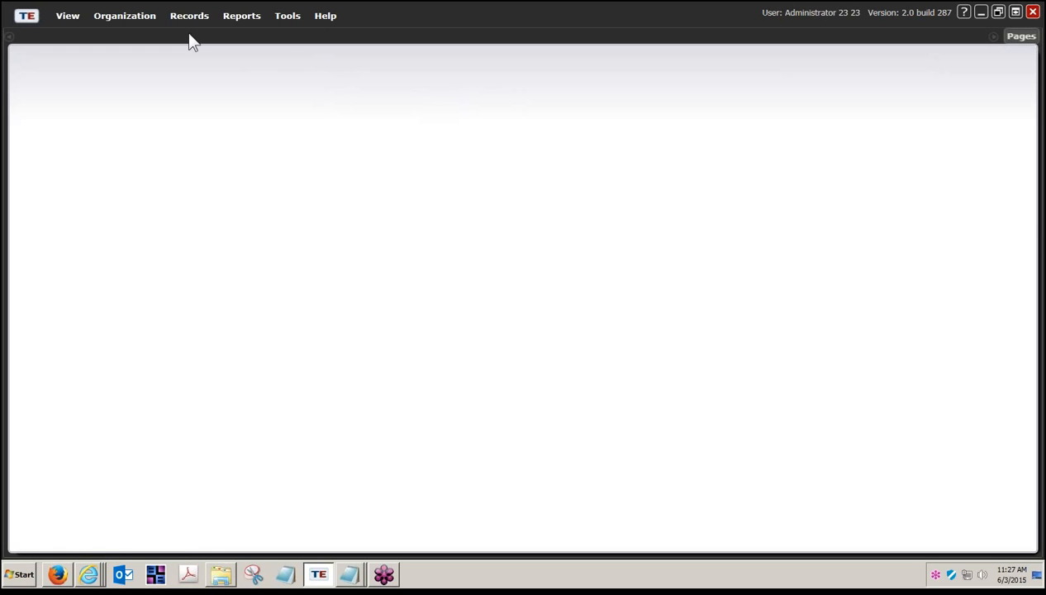
left_click(34, 16)
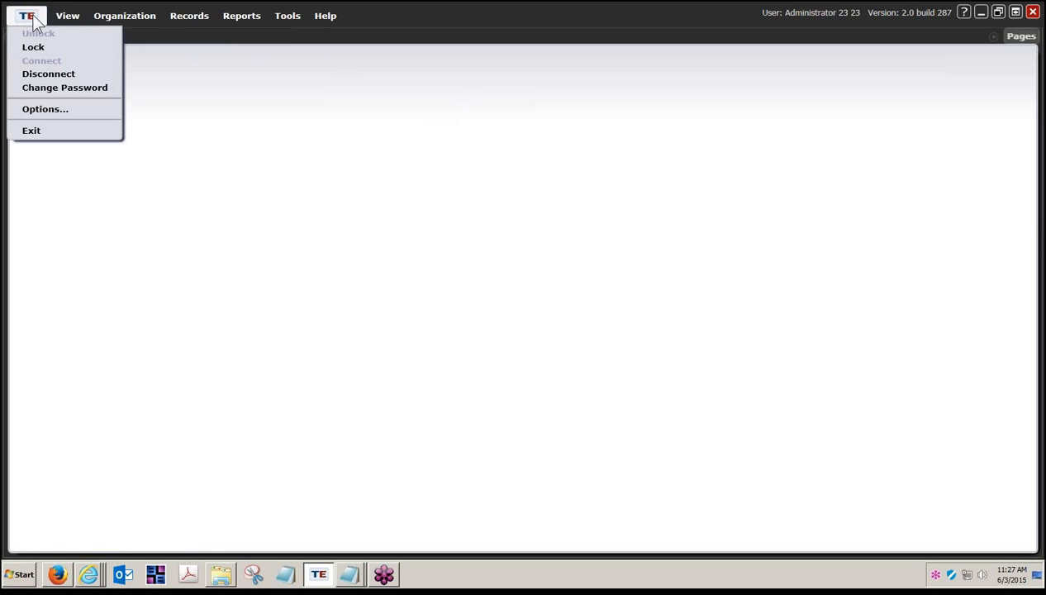
left_click(45, 74)
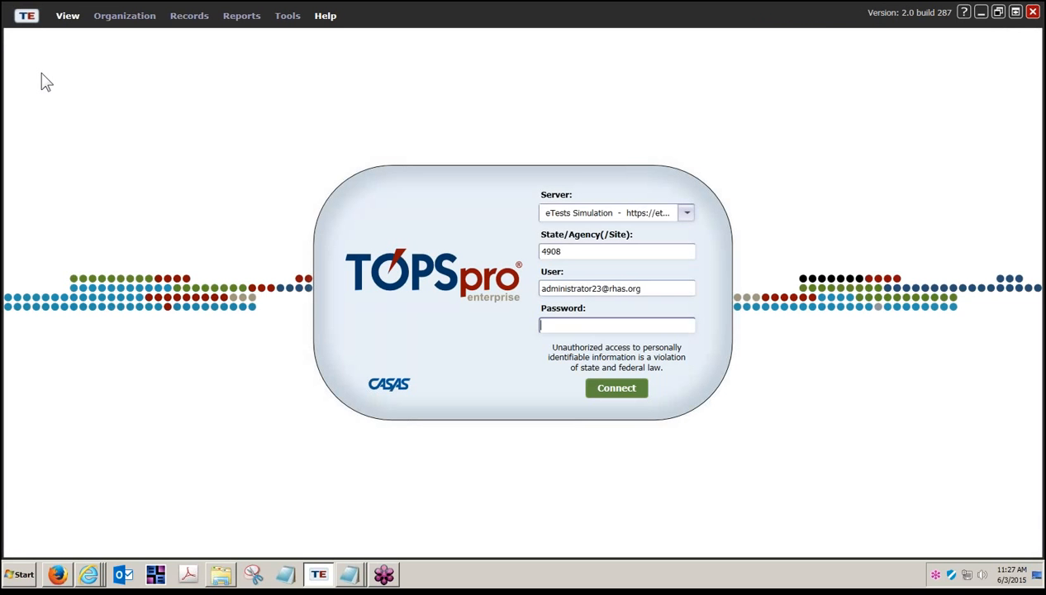
left_click(24, 19)
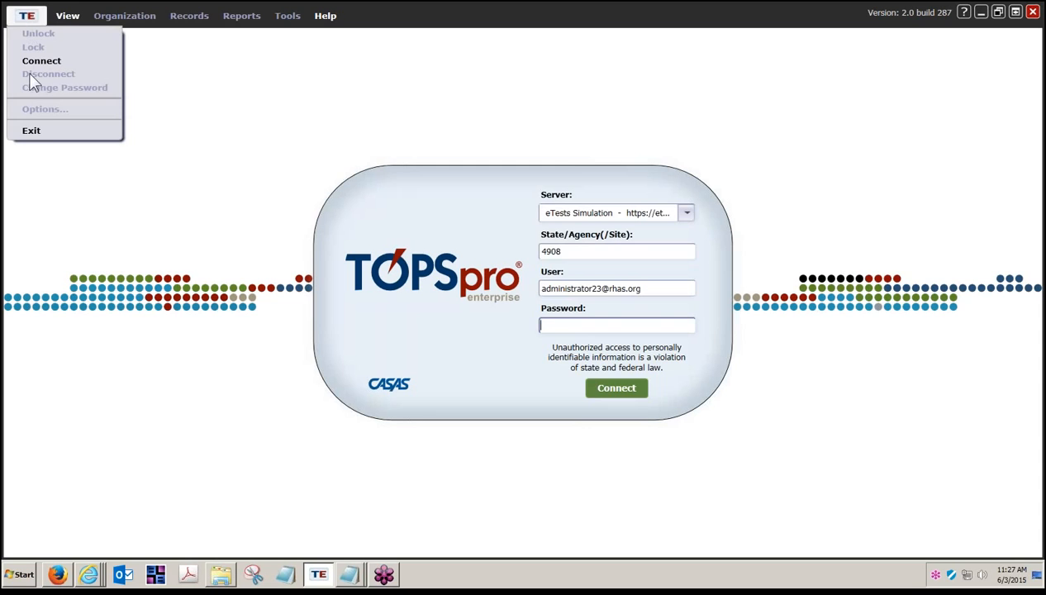
left_click(34, 130)
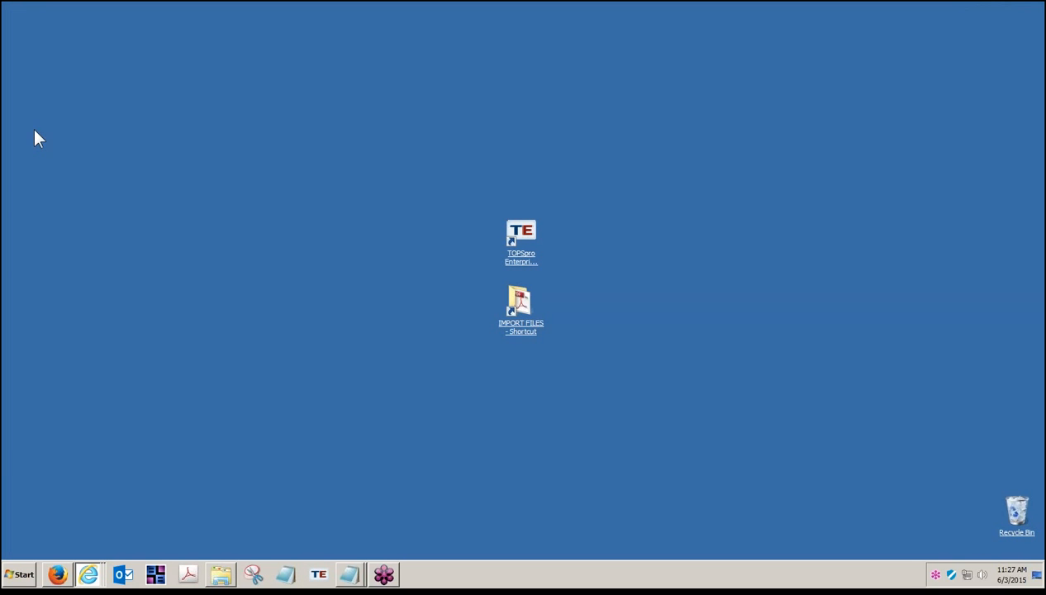
Switch to the CASAS Getting Started page in Internet Explorer and go through Training and Support to the eTests (ET) Online Help page
left_click(89, 572)
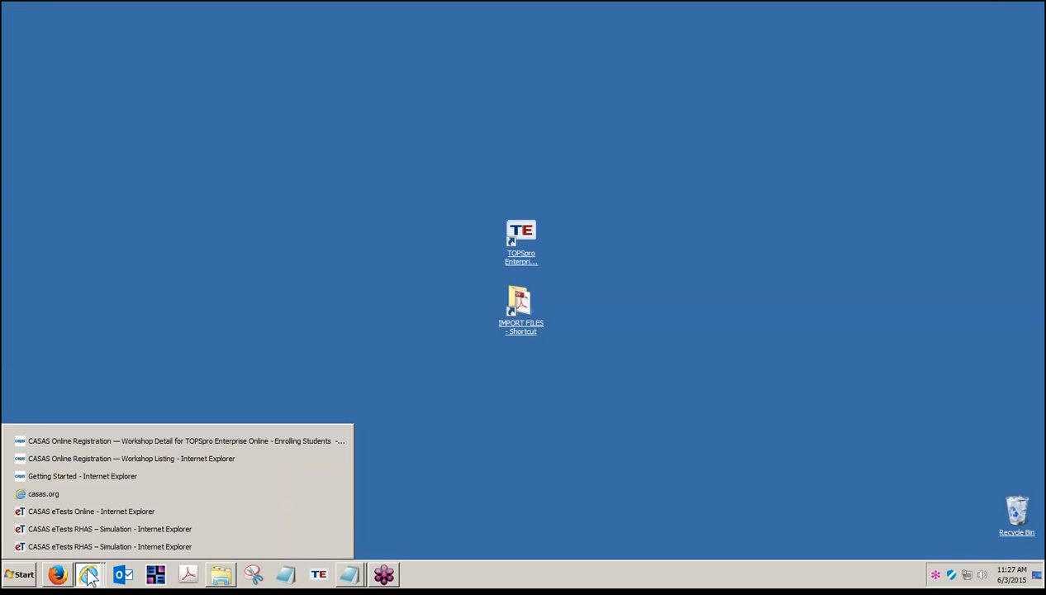
left_click(93, 475)
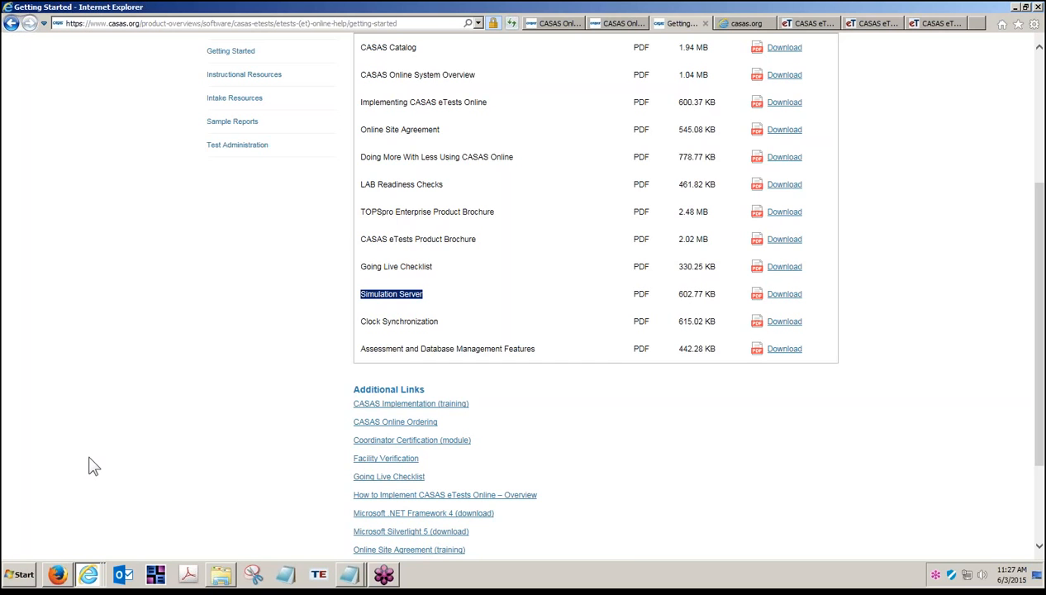
scroll(124, 438, "up", 3)
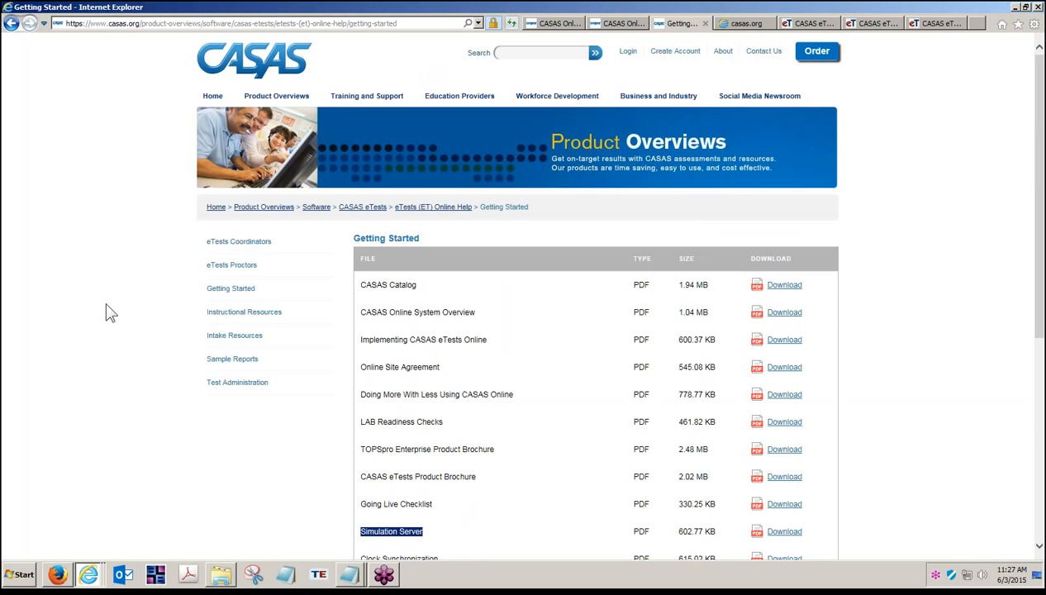
left_click(364, 99)
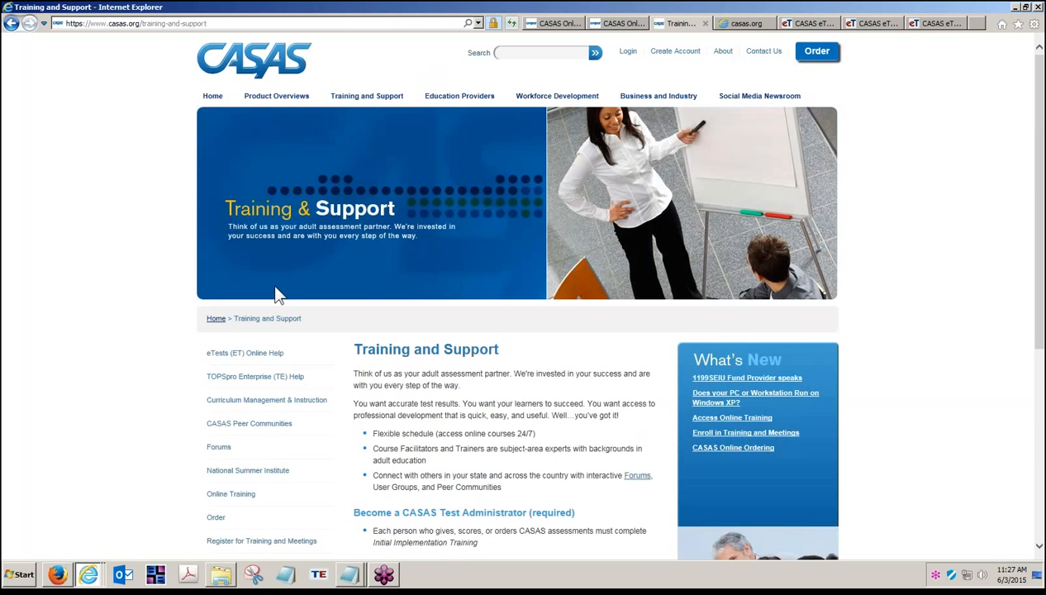
left_click(270, 353)
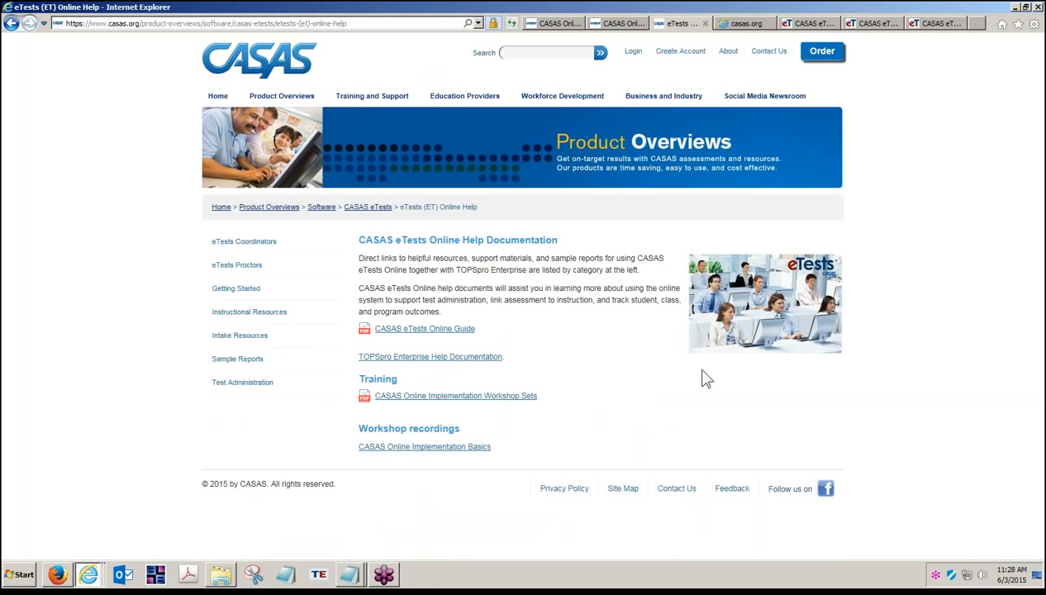
Show the CASAS Social Media Newsroom page with its YouTube Channel link, and switch to 21 - Chat.txt in Notepad
left_click(753, 103)
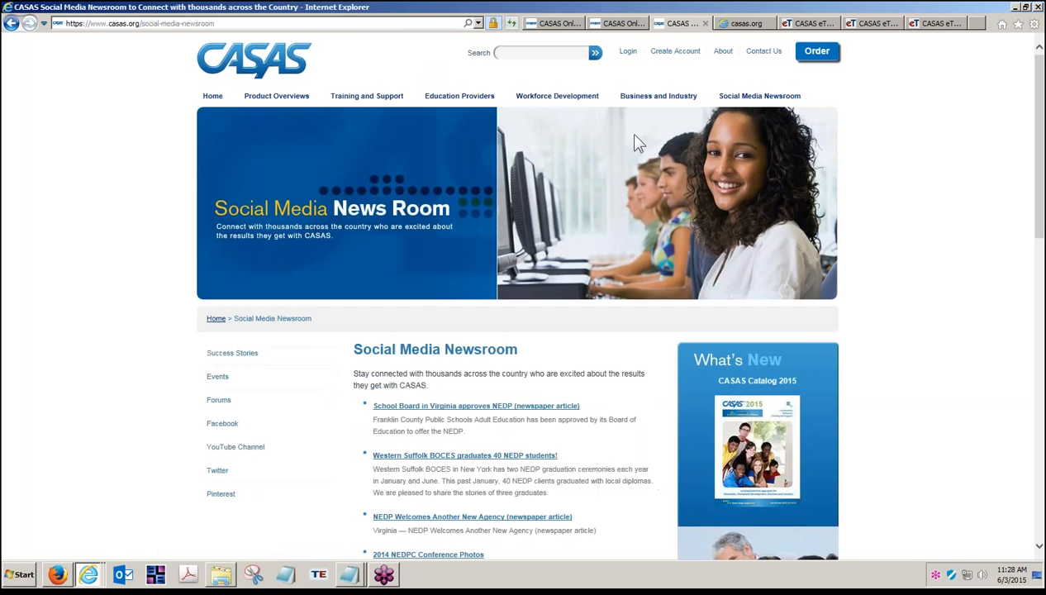
left_click(240, 449)
left_click(351, 574)
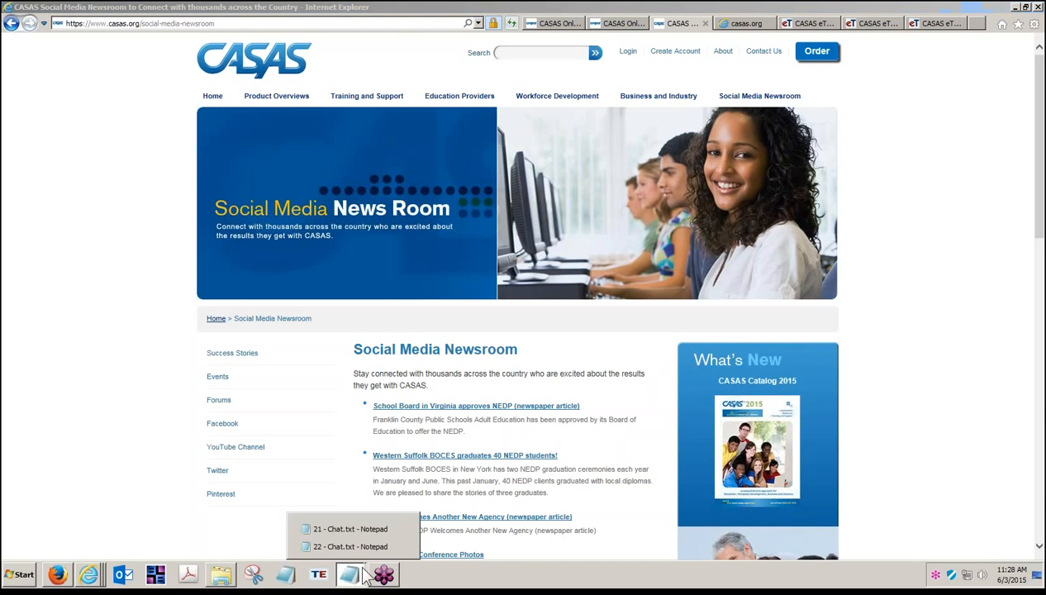
left_click(370, 530)
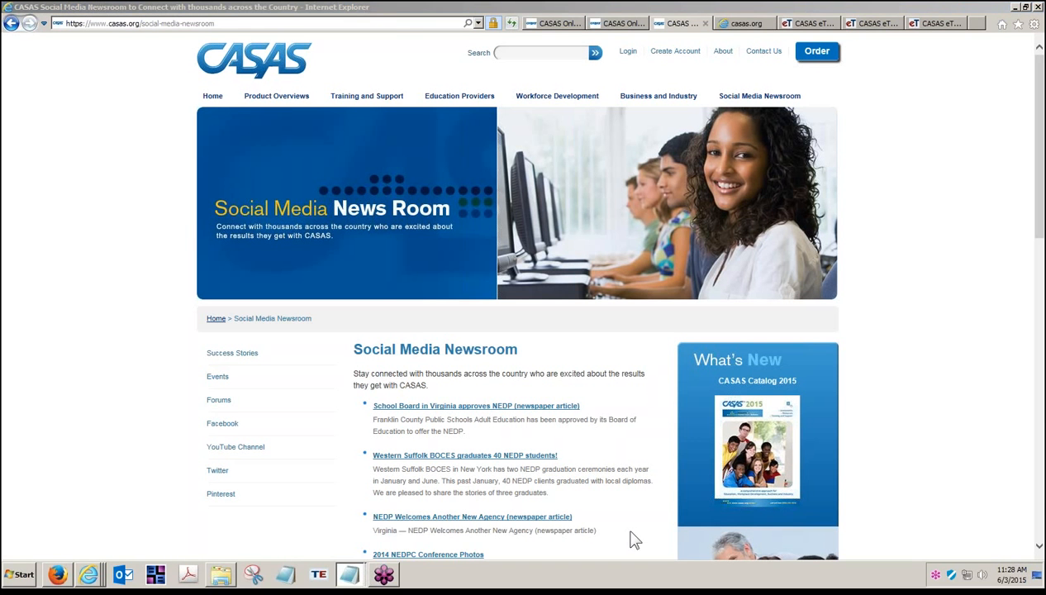